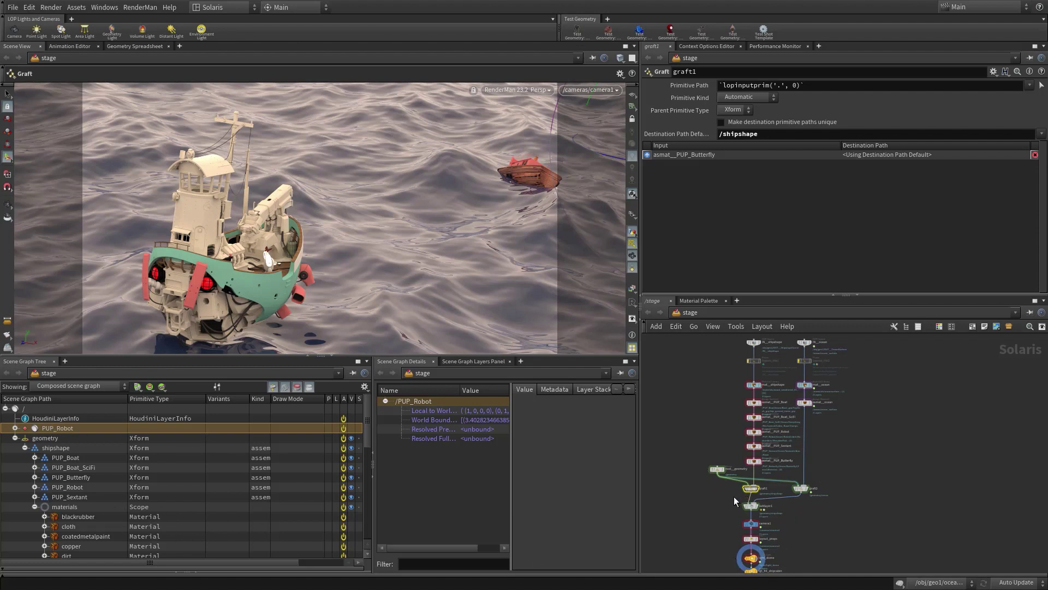
Pan the LOP network and select the IN__shipshape SOP Import node to review its settings.
{"action": "mouse_move", "coordinate": [759, 538]}
{"action": "scroll", "coordinate": [806, 402], "scroll_direction": "up", "scroll_amount": 8}
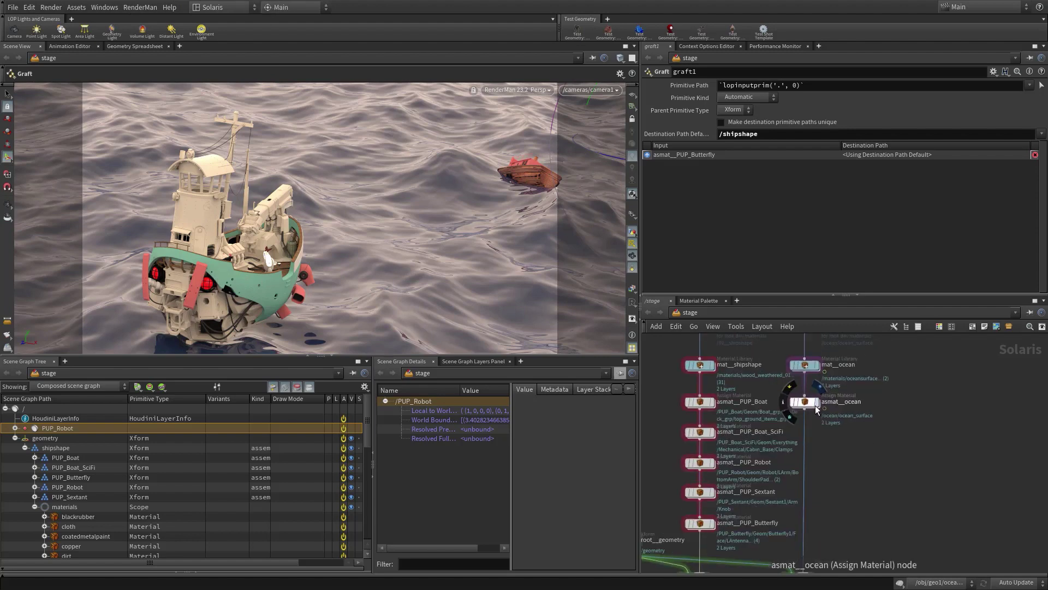
{"action": "scroll", "coordinate": [939, 460], "scroll_direction": "down", "scroll_amount": 8}
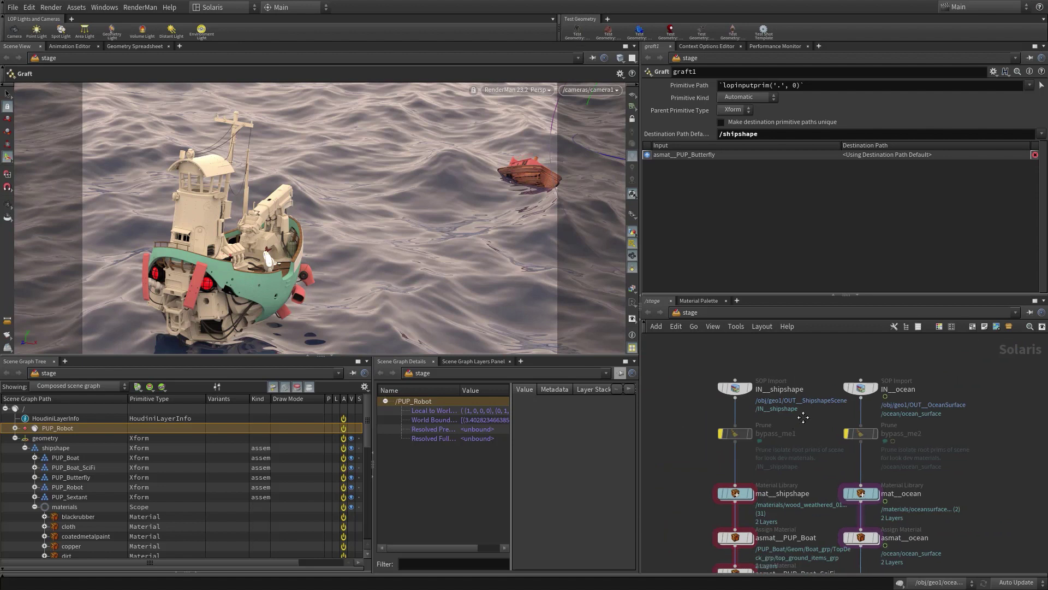
{"action": "middle_click_drag", "start_coordinate": [938, 373], "coordinate": [899, 351]}
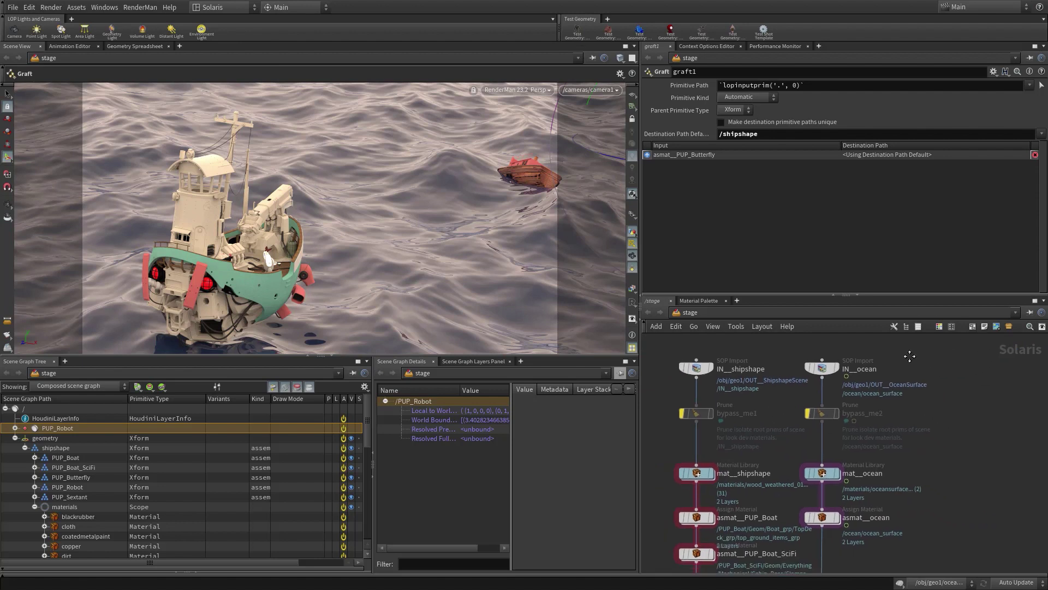
{"action": "left_click", "coordinate": [696, 367]}
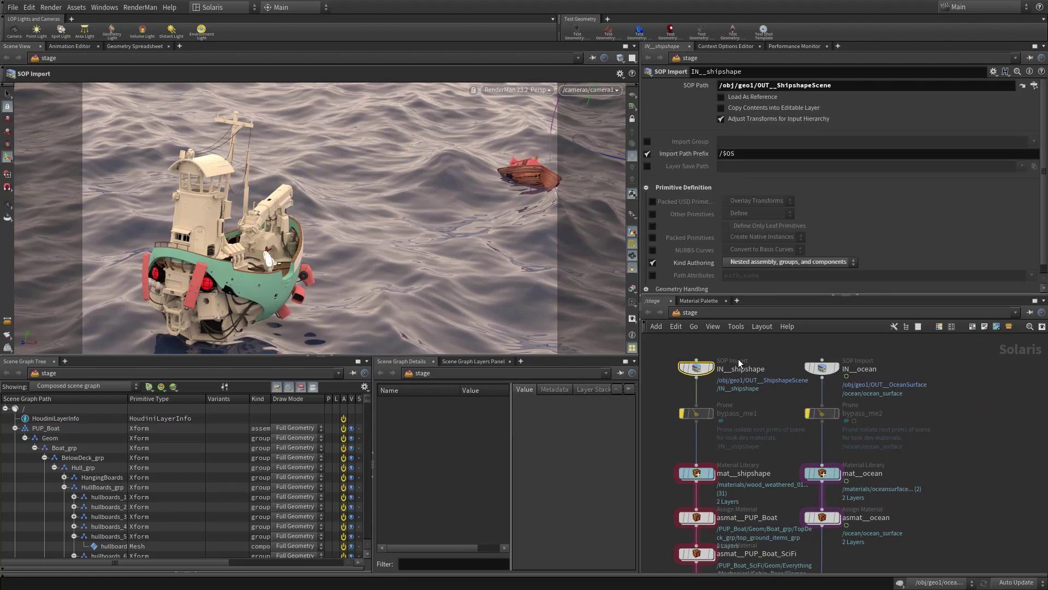
Enter the mat__shipshape material library to see the wood_weathered_02 Principled Shader.
{"action": "middle_click_drag", "start_coordinate": [775, 408], "coordinate": [790, 399]}
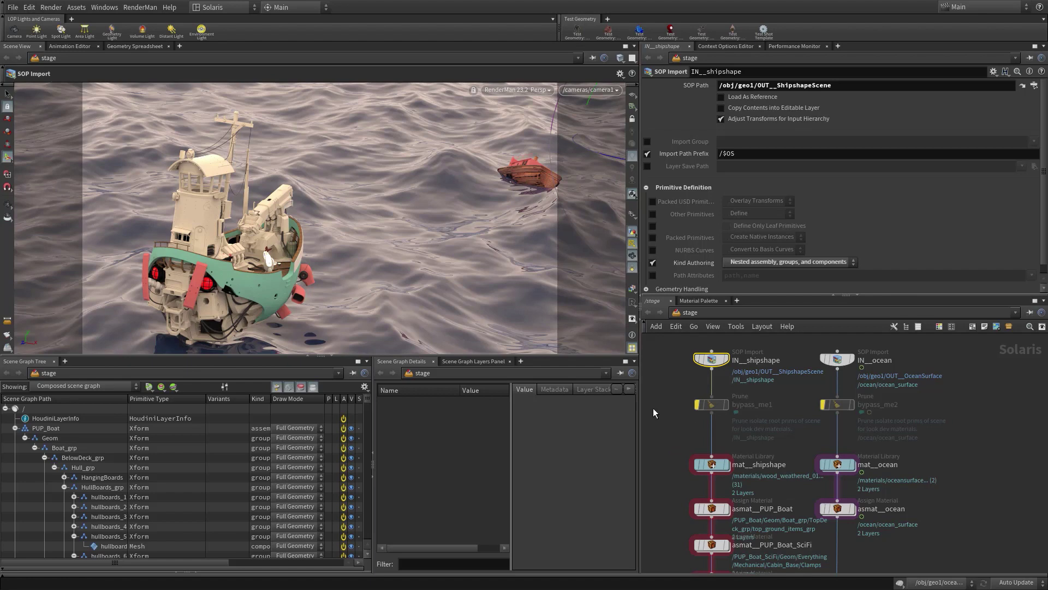
{"action": "scroll", "coordinate": [677, 421], "scroll_direction": "down", "scroll_amount": 3}
{"action": "middle_click_drag", "start_coordinate": [675, 454], "coordinate": [702, 362]}
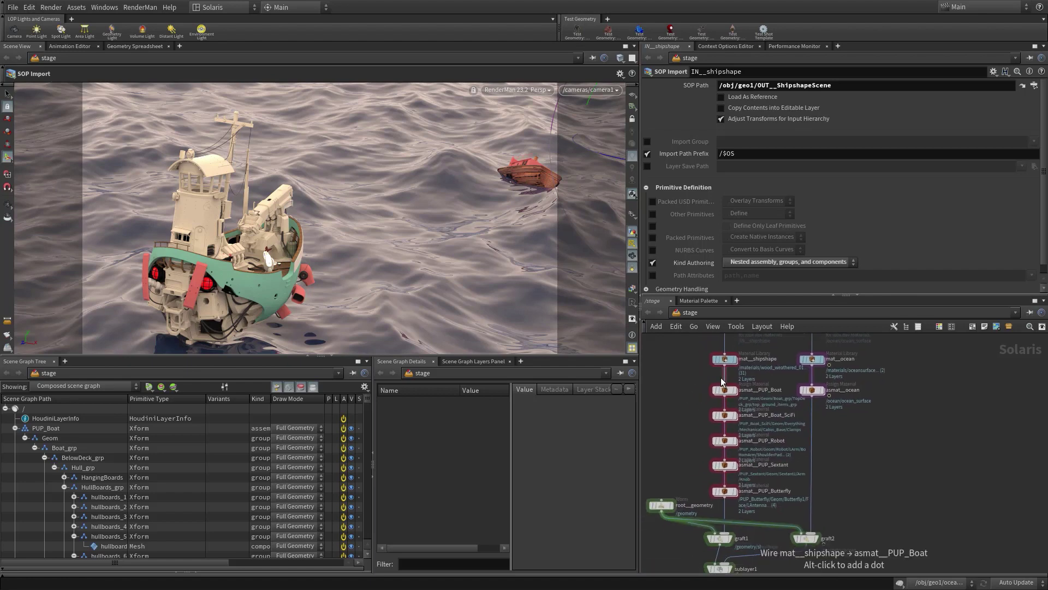
{"action": "scroll", "coordinate": [730, 362], "scroll_direction": "up", "scroll_amount": 3}
{"action": "double_click", "coordinate": [728, 352]}
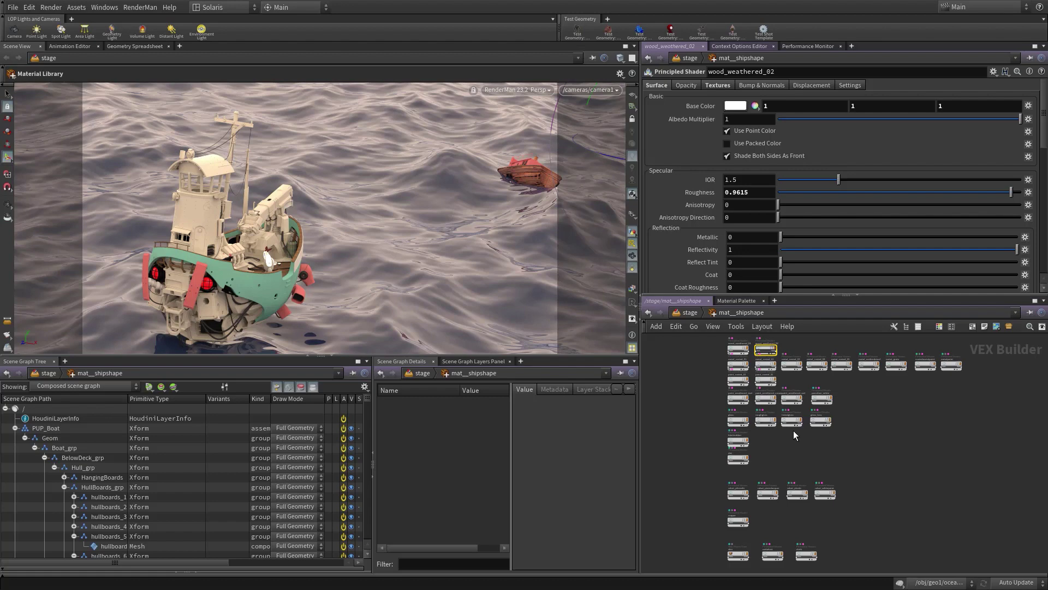
Back in /stage, review the asmat nodes for Boat, Boat_SciFi, Robot, Sextant, Butterfly, then bypass_me1 Prune.
{"action": "key", "text": "u"}
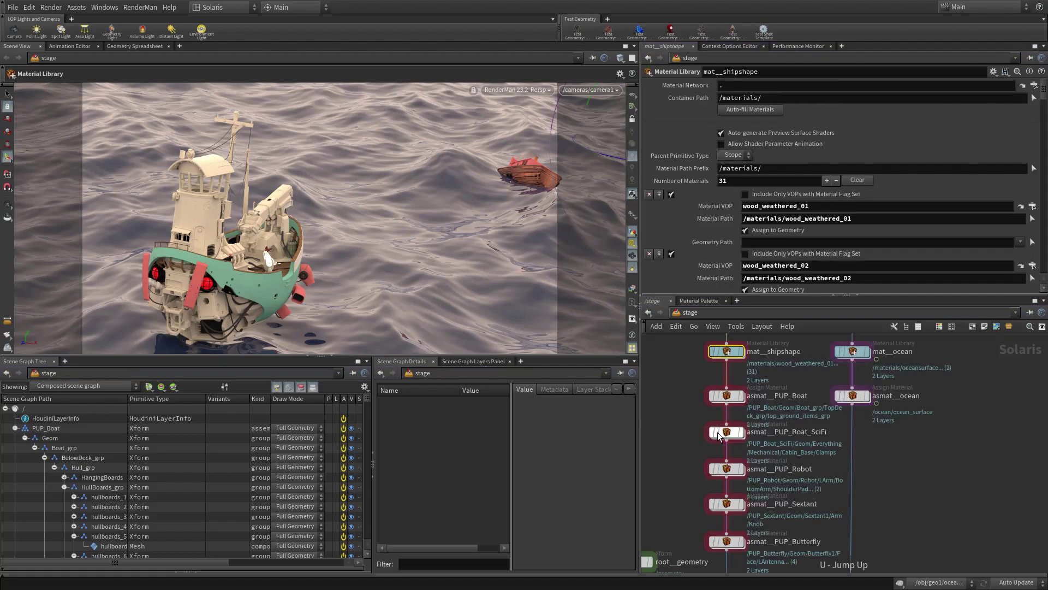
{"action": "left_click", "coordinate": [724, 396]}
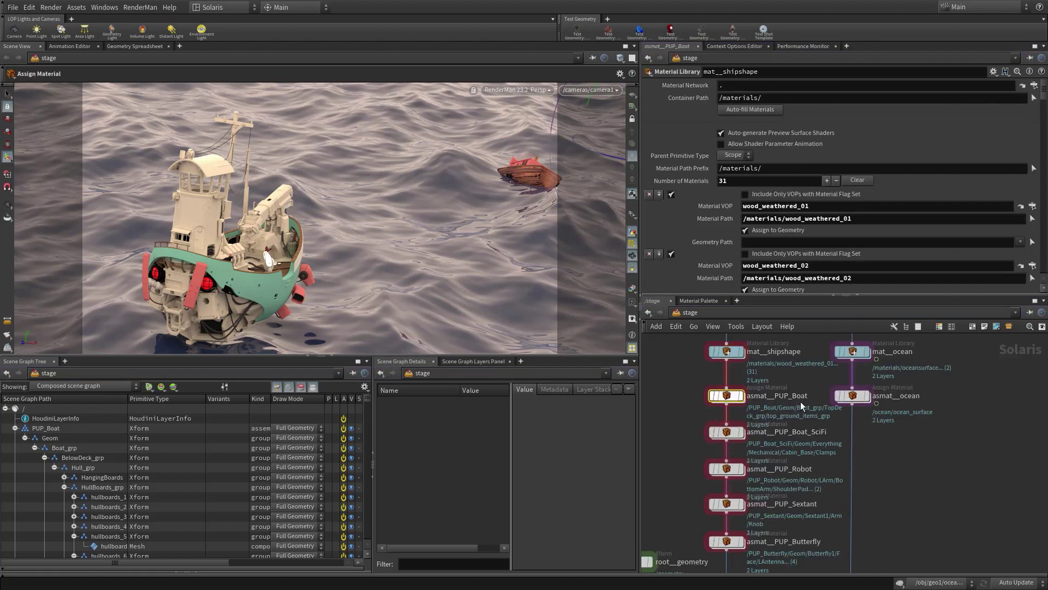
{"action": "left_click", "coordinate": [727, 432]}
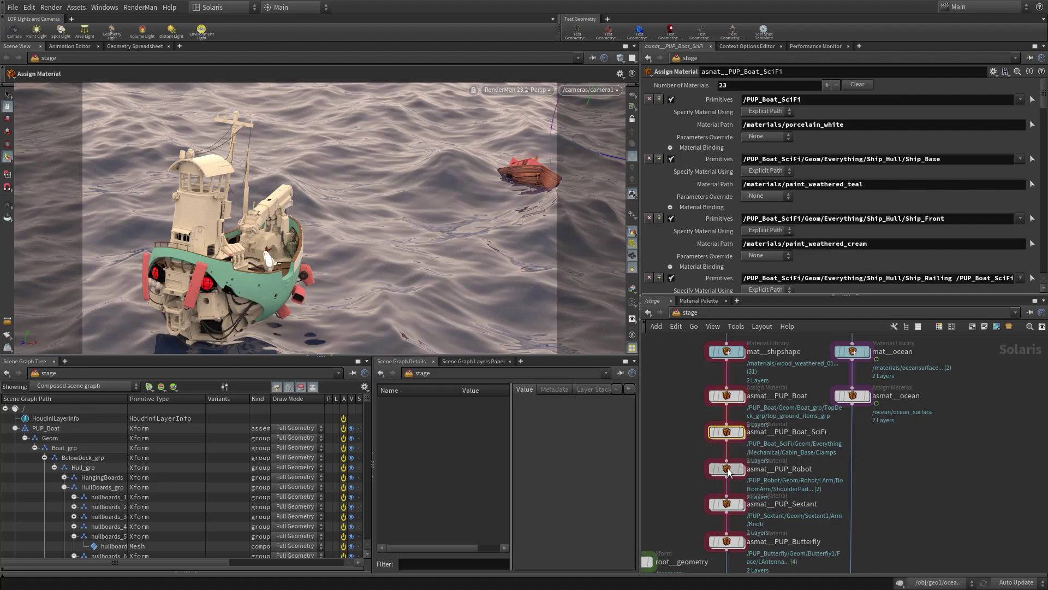
{"action": "left_click", "coordinate": [727, 469]}
{"action": "left_click", "coordinate": [727, 503]}
{"action": "left_click", "coordinate": [728, 542]}
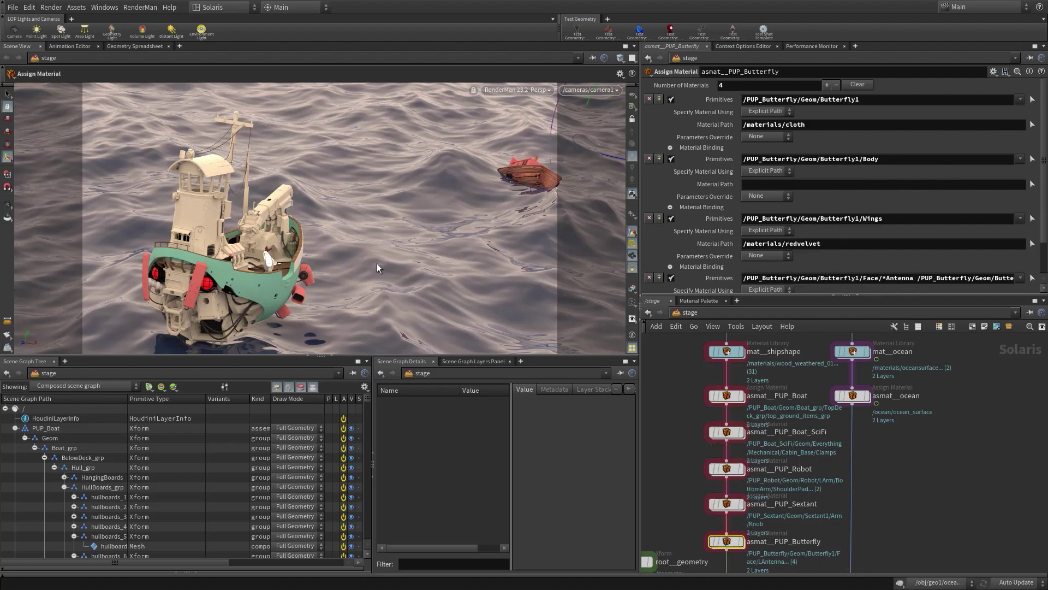
{"action": "scroll", "coordinate": [715, 376], "scroll_direction": "up", "scroll_amount": 4}
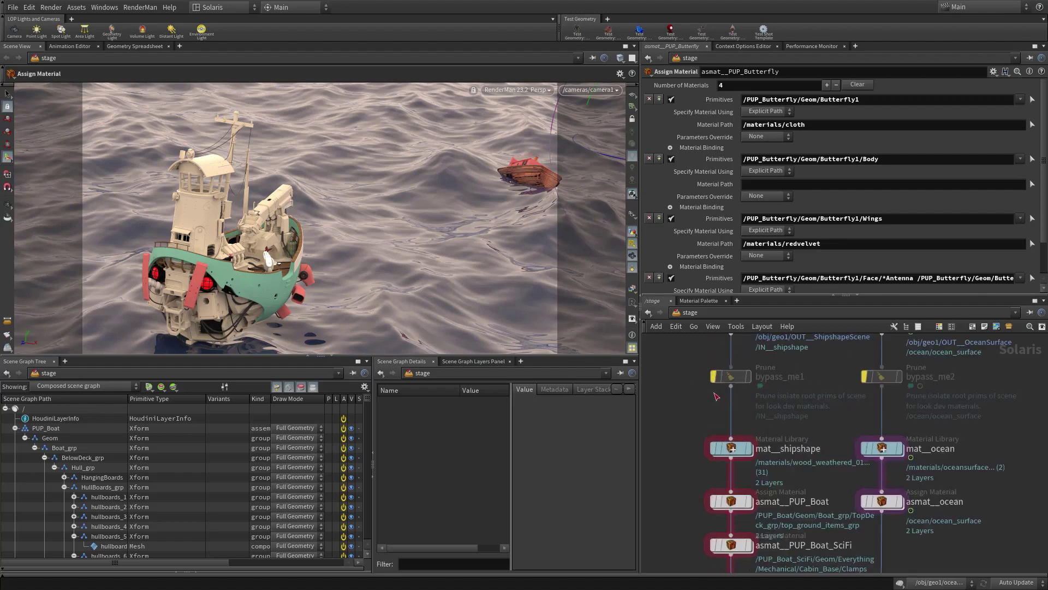
{"action": "left_click", "coordinate": [734, 371]}
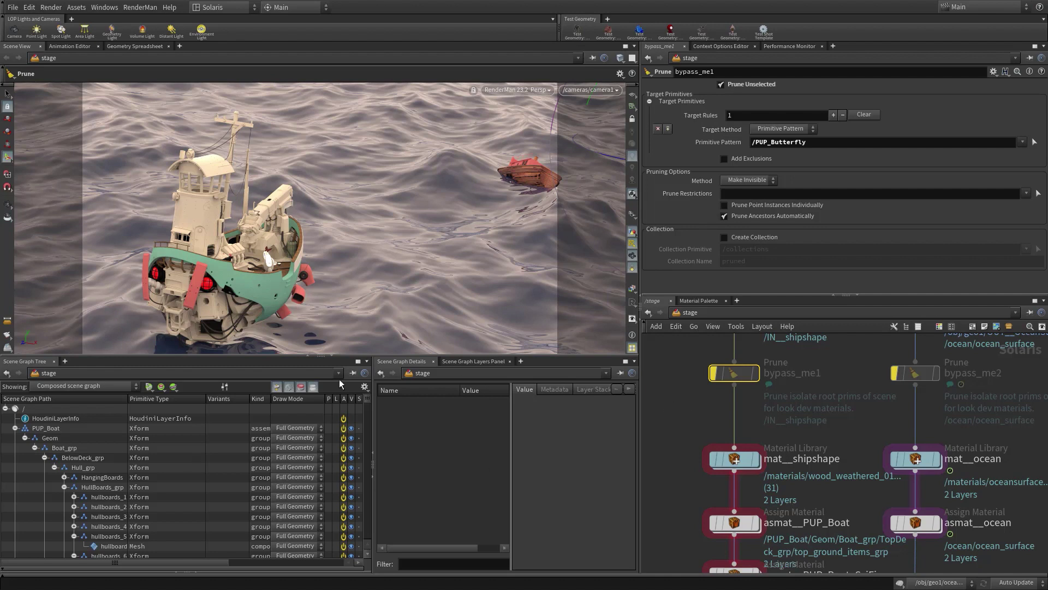
Collapse the PUP_Boat, PUP_Boat_SciFi and PUP_Butterfly branches in the Scene Graph Tree.
{"action": "left_click", "coordinate": [15, 428]}
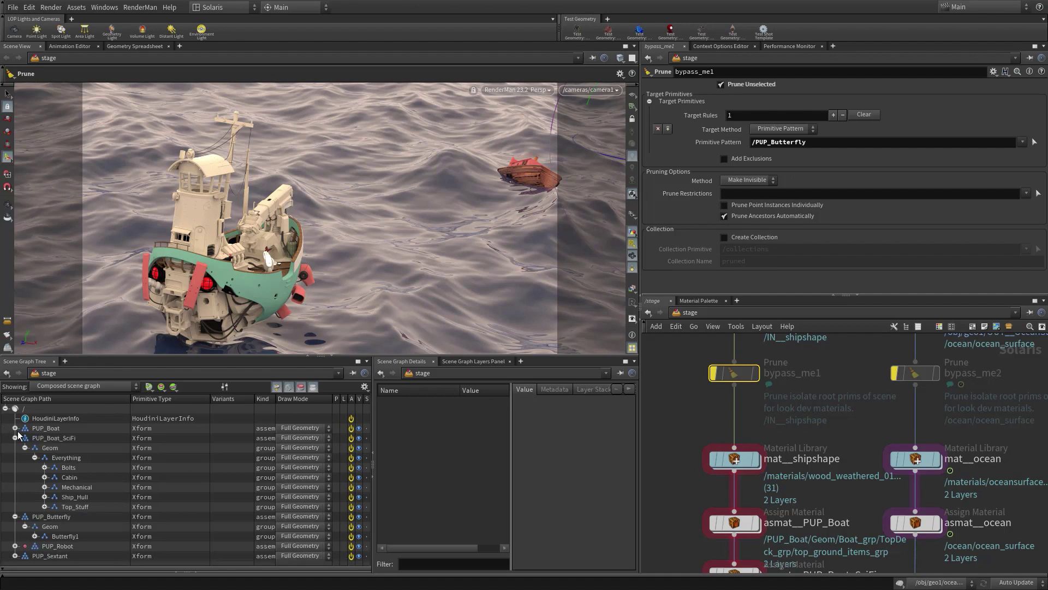
{"action": "left_click", "coordinate": [15, 438]}
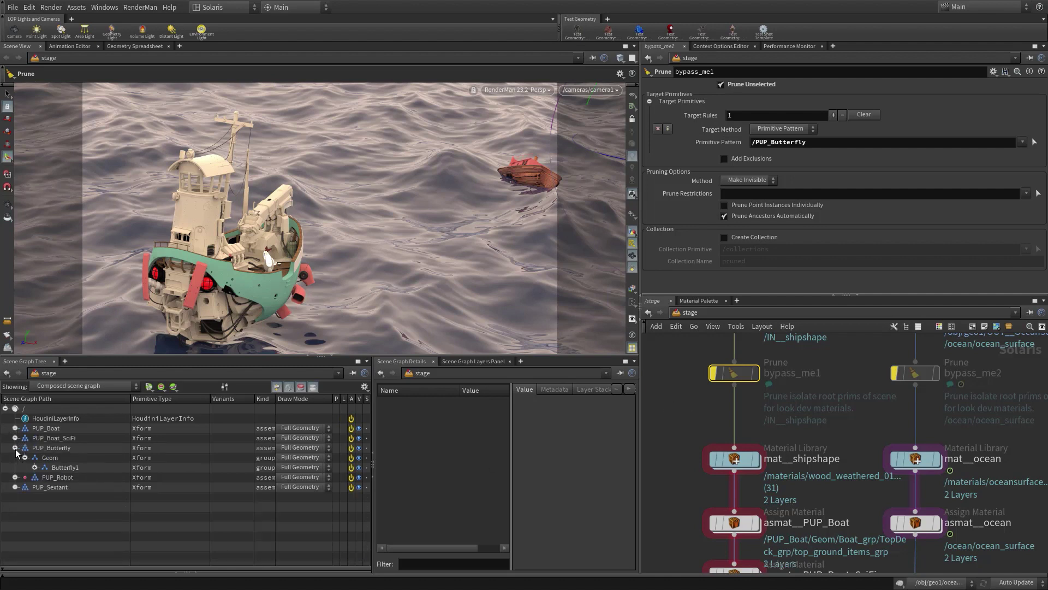
{"action": "left_click", "coordinate": [15, 448]}
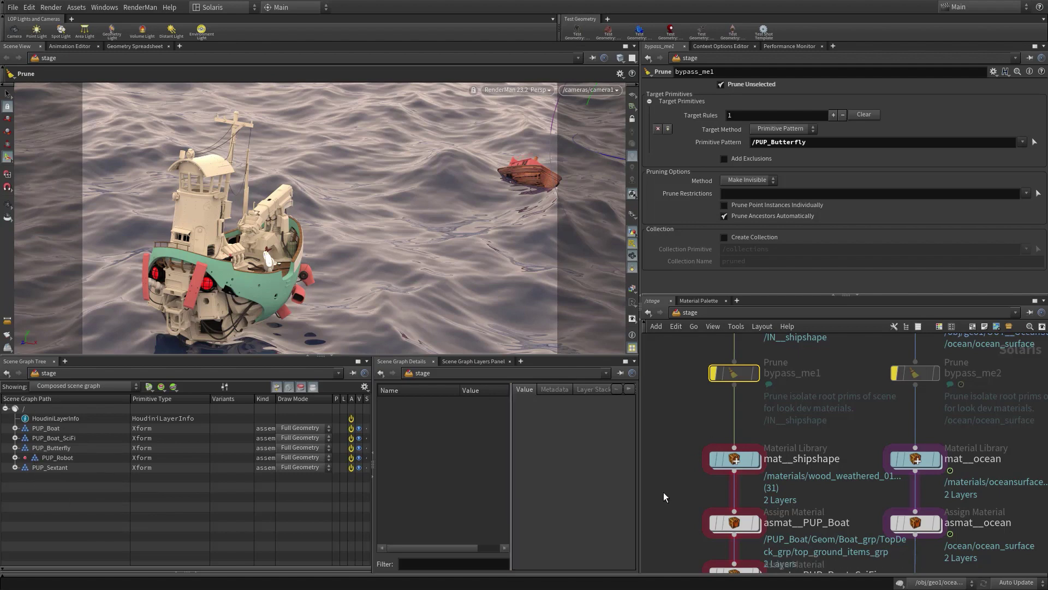
Show mat__shipshape's settings, collapse the materials scope, and bring root__geometry and the graft nodes into view.
{"action": "middle_click_drag", "start_coordinate": [663, 493], "coordinate": [686, 419]}
{"action": "left_click", "coordinate": [767, 381]}
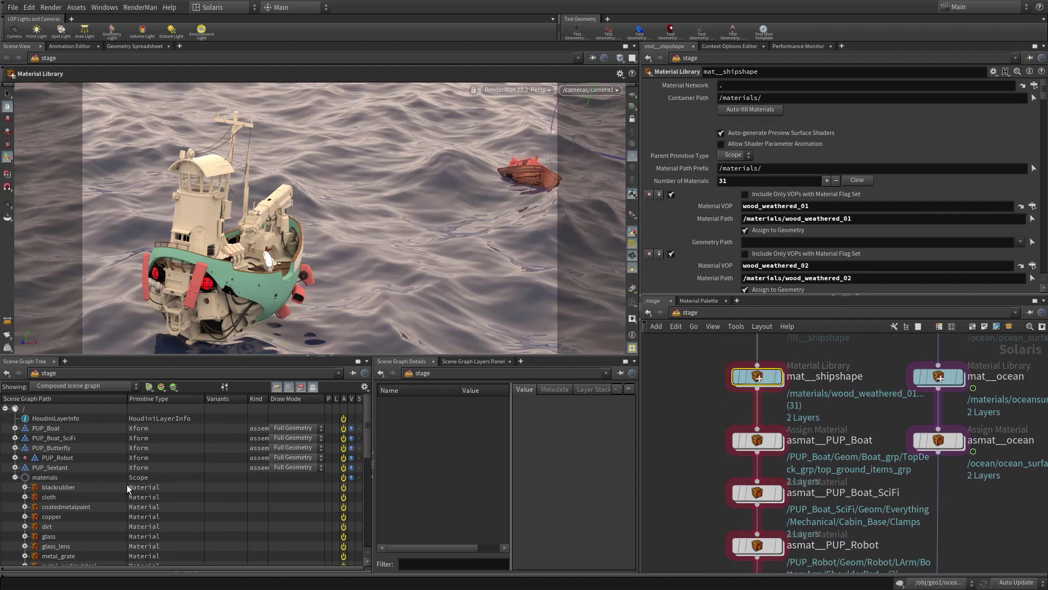
{"action": "left_click", "coordinate": [15, 477]}
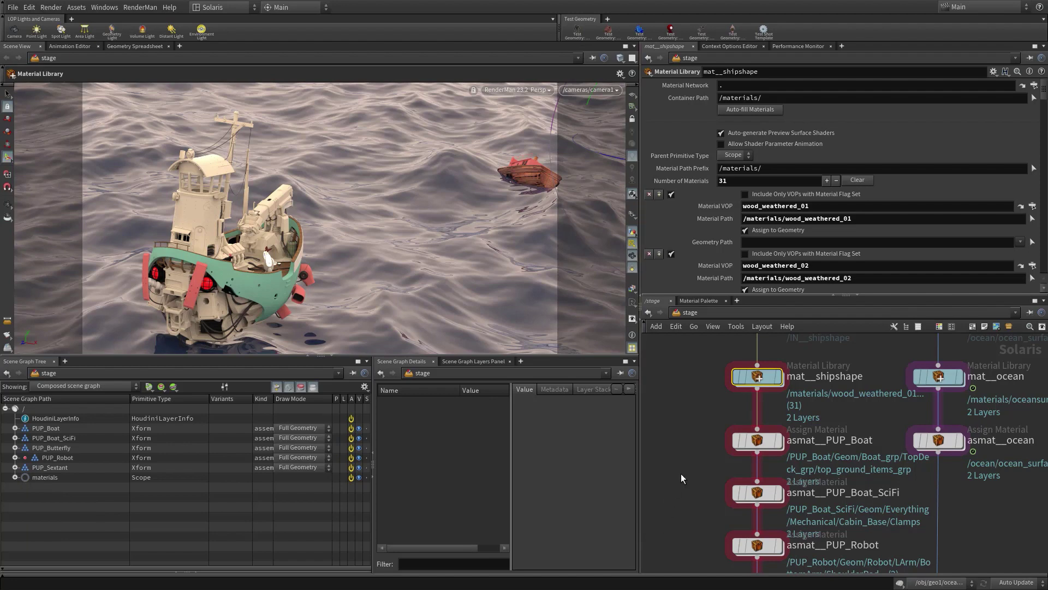
{"action": "scroll", "coordinate": [681, 473], "scroll_direction": "down", "scroll_amount": 2}
{"action": "middle_click_drag", "start_coordinate": [773, 431], "coordinate": [781, 392]}
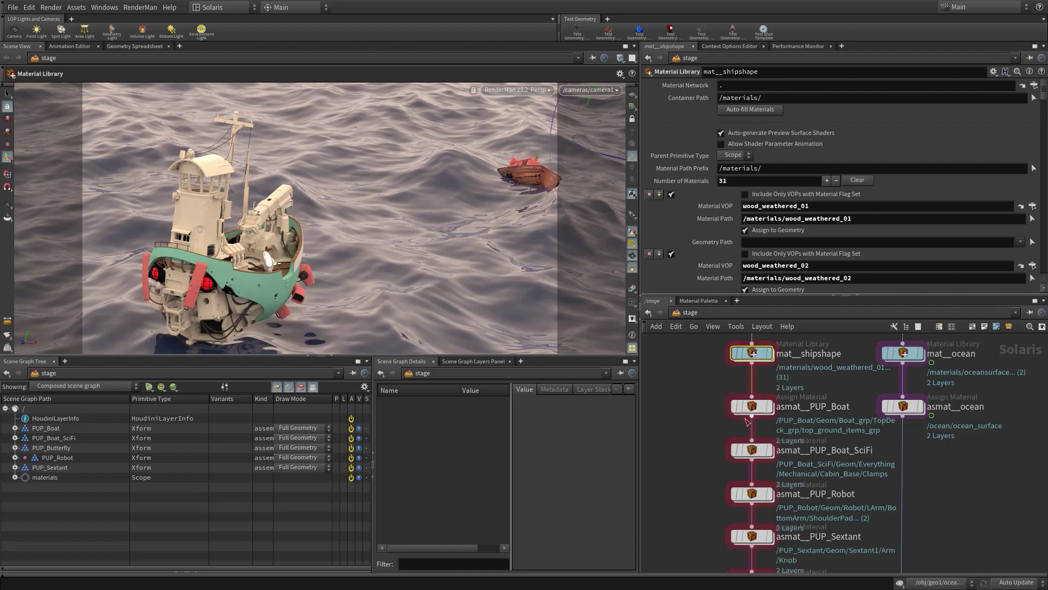
{"action": "scroll", "coordinate": [713, 465], "scroll_direction": "down", "scroll_amount": 1}
{"action": "middle_click_drag", "start_coordinate": [700, 491], "coordinate": [764, 464]}
Review the graft1, asmat__PUP_Butterfly and root__geometry node settings.
{"action": "scroll", "coordinate": [771, 481], "scroll_direction": "up", "scroll_amount": 3}
{"action": "left_click", "coordinate": [796, 471]}
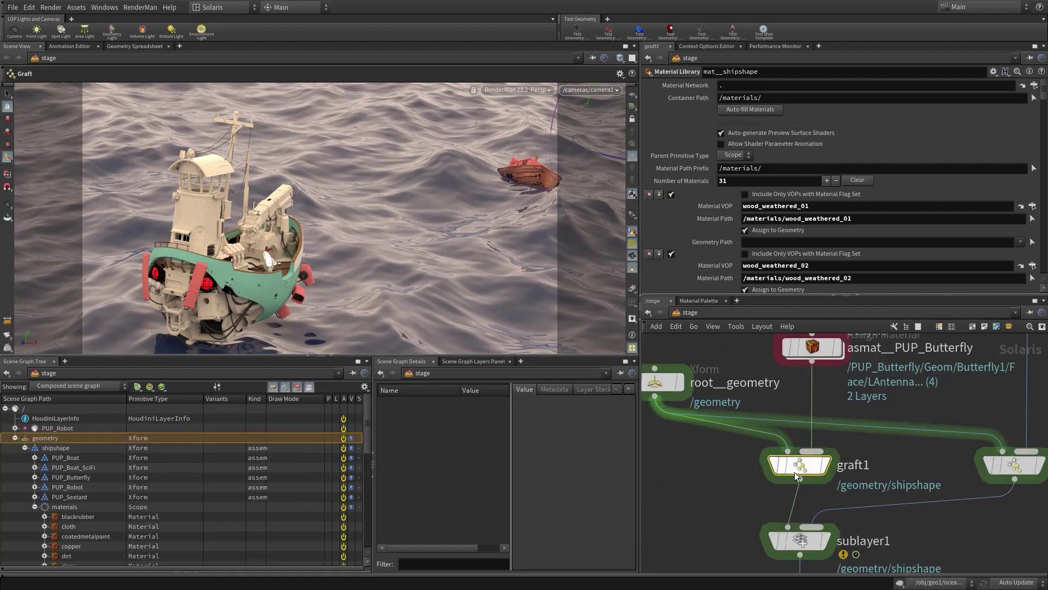
{"action": "scroll", "coordinate": [664, 474], "scroll_direction": "down", "scroll_amount": 1}
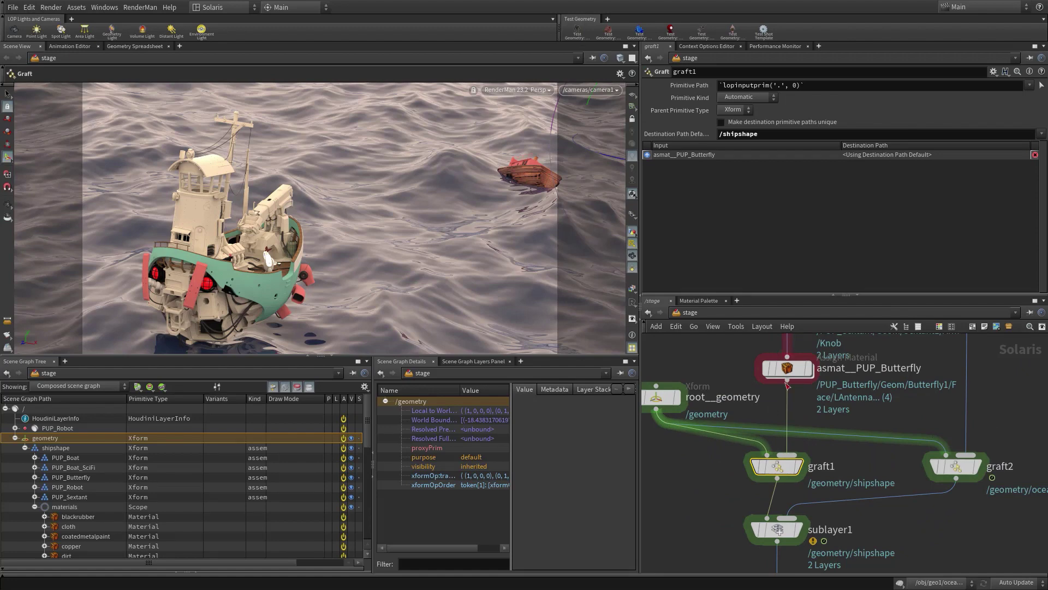
{"action": "middle_click_drag", "start_coordinate": [695, 491], "coordinate": [759, 489]}
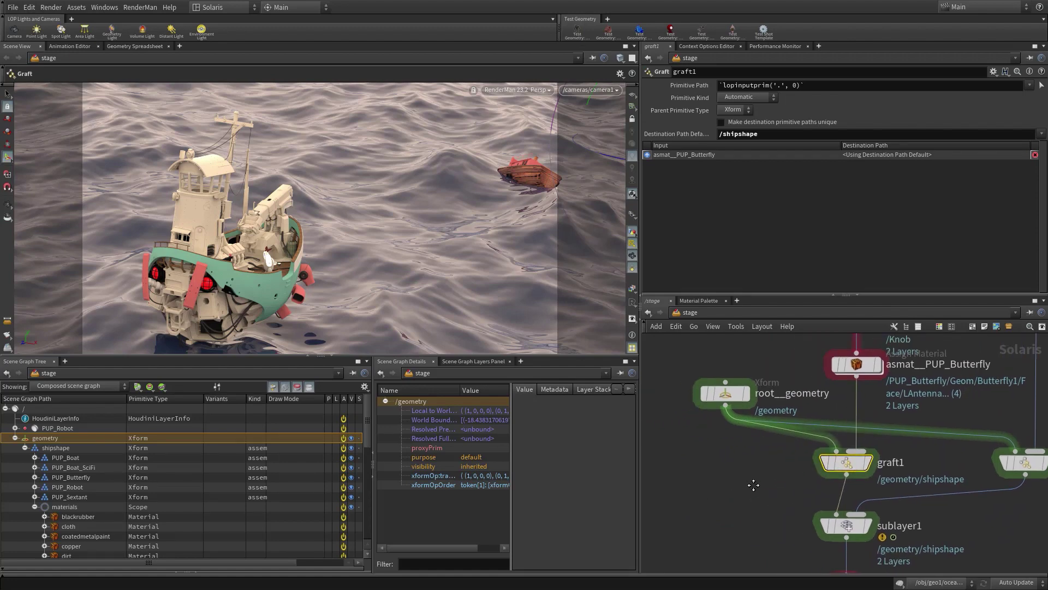
{"action": "left_click", "coordinate": [860, 378]}
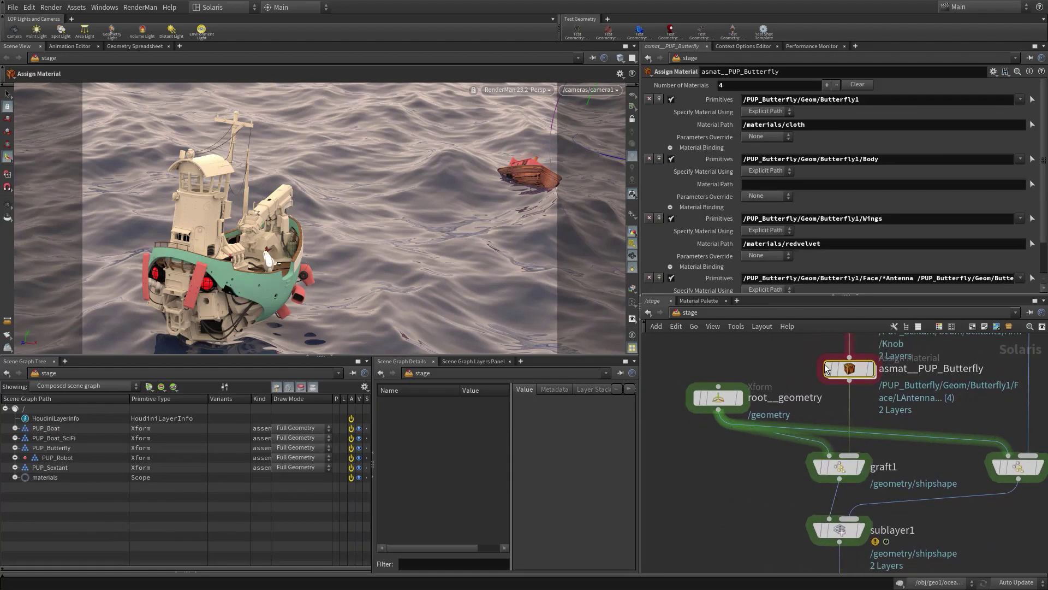
{"action": "left_click", "coordinate": [719, 398]}
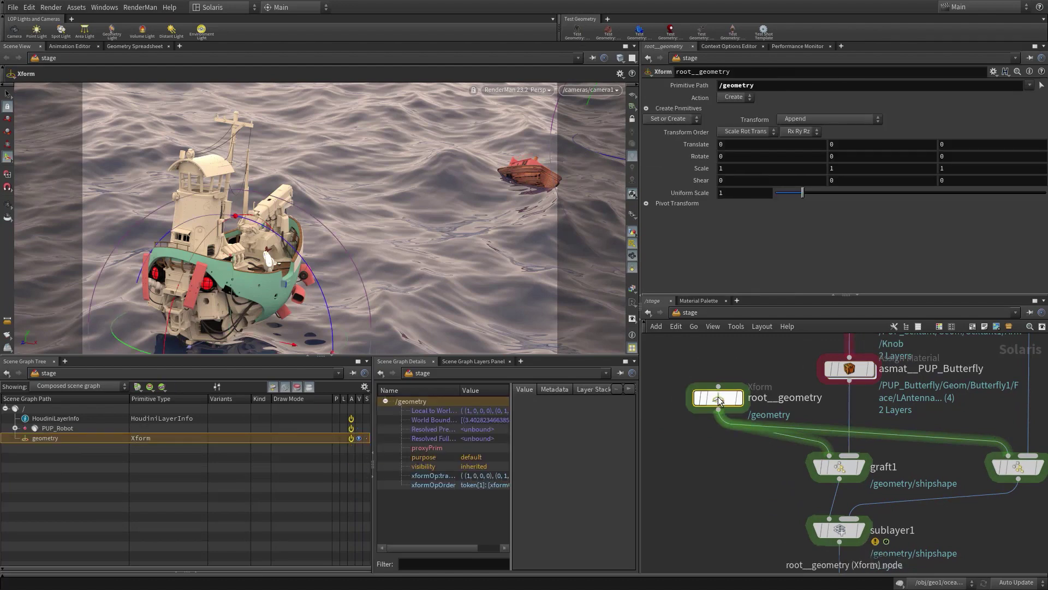
Recheck graft1, then view sublayer1 merging graft1 and graft2 so /geometry holds ocean and shipshape.
{"action": "middle_click_drag", "start_coordinate": [769, 451], "coordinate": [720, 395]}
{"action": "left_click", "coordinate": [801, 408]}
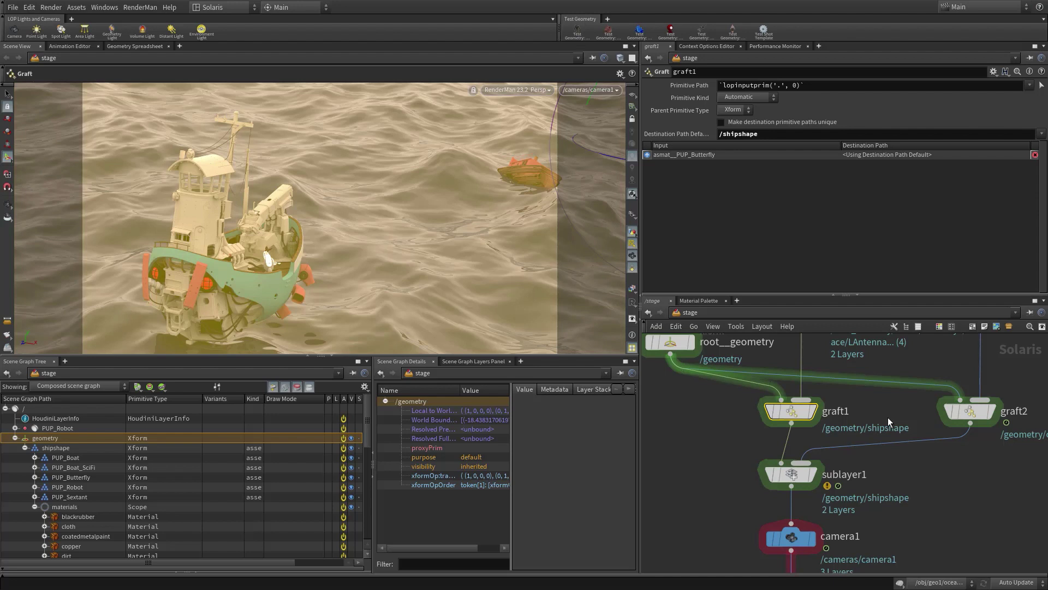
{"action": "middle_click_drag", "start_coordinate": [887, 417], "coordinate": [847, 409]}
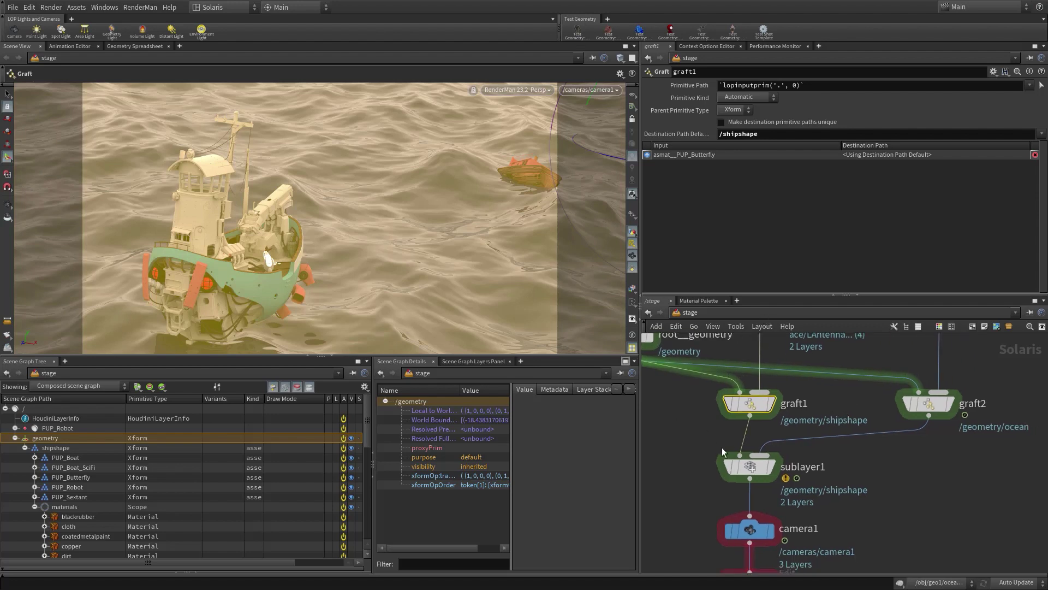
{"action": "left_click", "coordinate": [752, 468]}
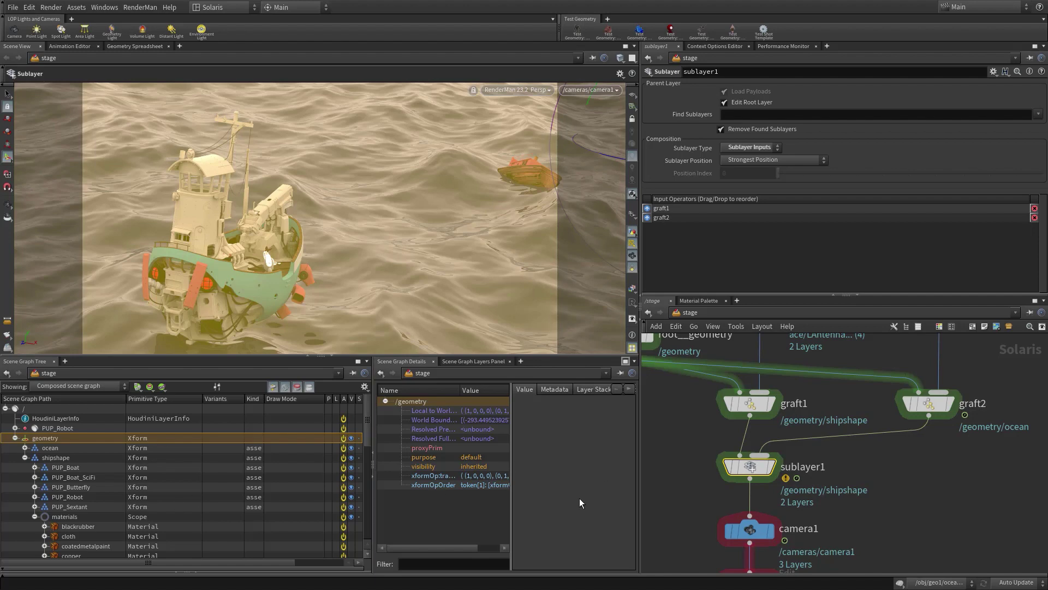
Review the camera1 and layout_props node settings further down the network.
{"action": "scroll", "coordinate": [743, 494], "scroll_direction": "down", "scroll_amount": 1}
{"action": "middle_click_drag", "start_coordinate": [755, 526], "coordinate": [755, 447]}
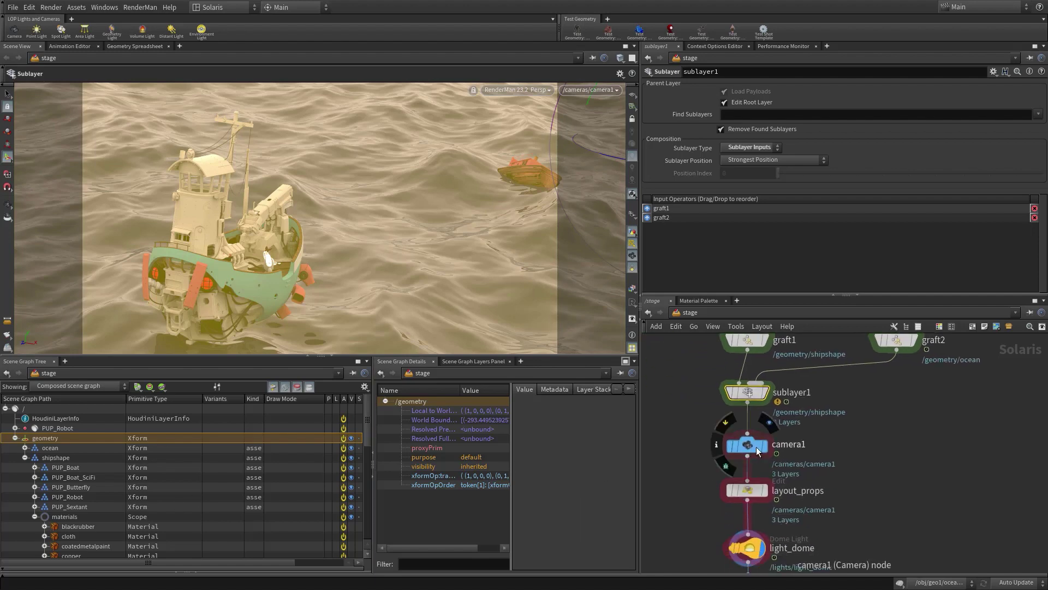
{"action": "left_click", "coordinate": [755, 447]}
{"action": "left_click", "coordinate": [745, 491]}
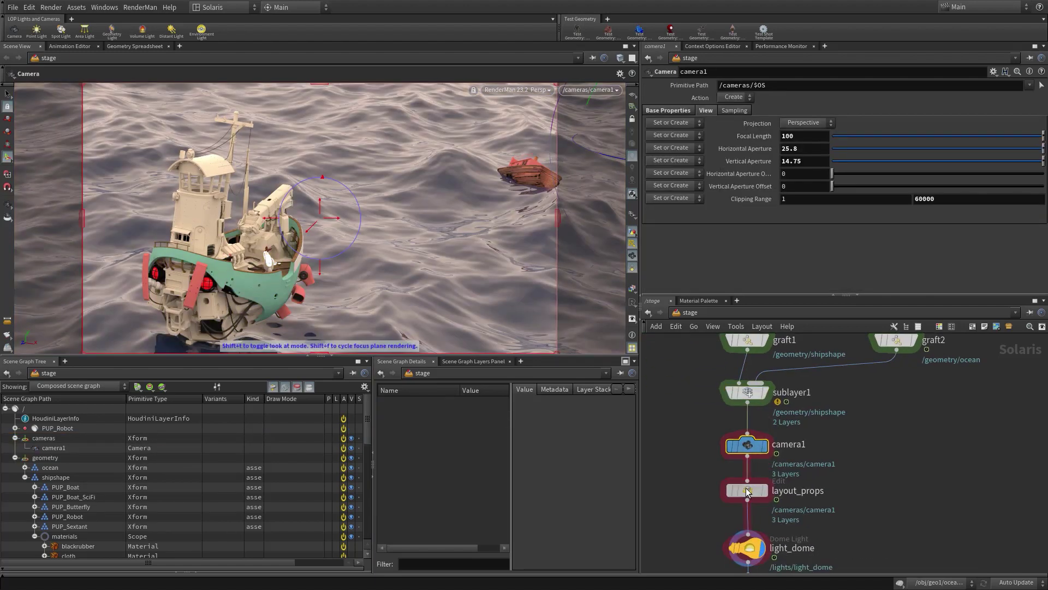
Display the stage up to light_dome, lit by HDRIHaven_lenong_1_2k.rat at intensity 1.
{"action": "middle_click_drag", "start_coordinate": [712, 524], "coordinate": [717, 402]}
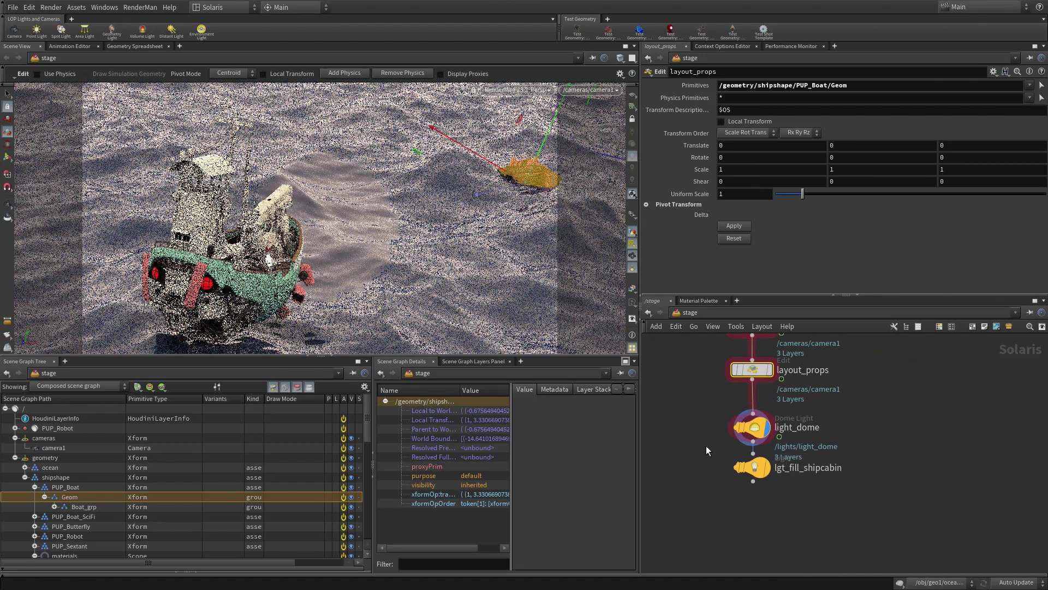
{"action": "left_click", "coordinate": [24, 477]}
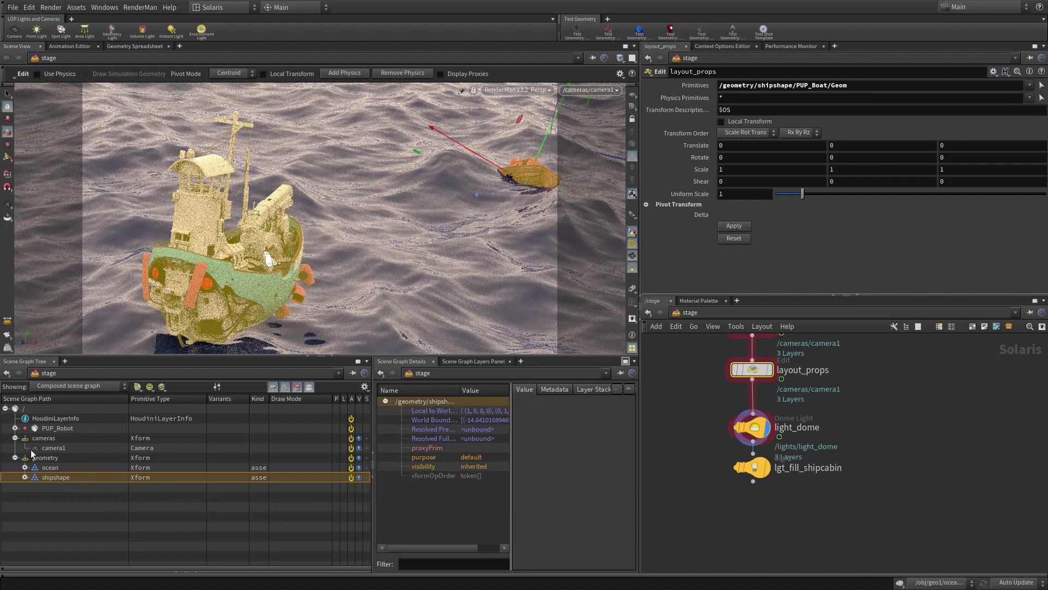
{"action": "mouse_move", "coordinate": [764, 447]}
{"action": "left_click", "coordinate": [766, 428]}
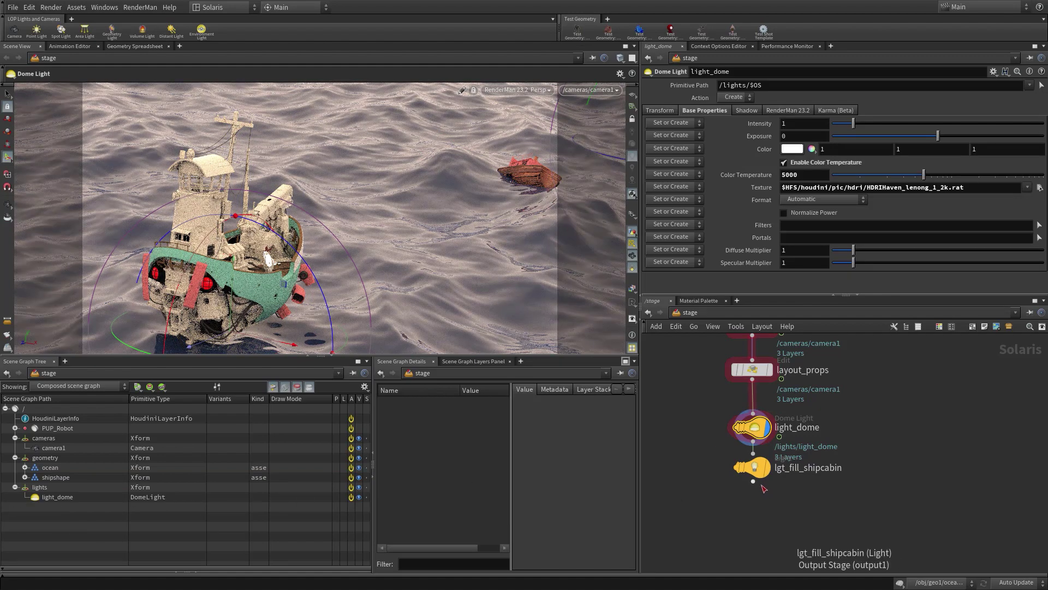
Leave the viewport renderer unchanged and quit the example scene, discarding all changes.
{"action": "scroll", "coordinate": [786, 464], "scroll_direction": "down", "scroll_amount": 3}
{"action": "middle_click_drag", "start_coordinate": [903, 428], "coordinate": [910, 483]}
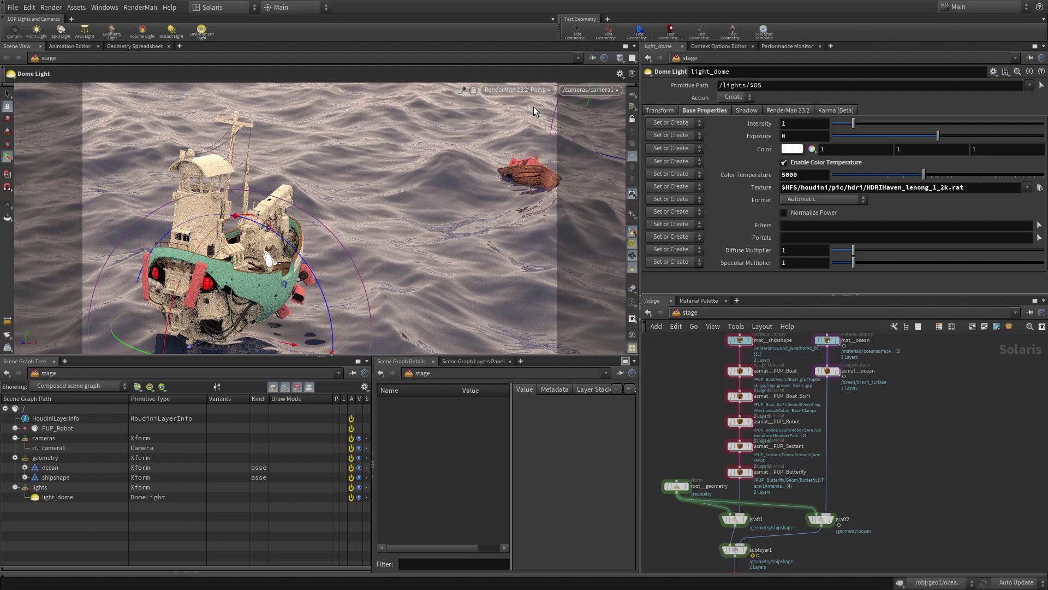
{"action": "left_click", "coordinate": [527, 89]}
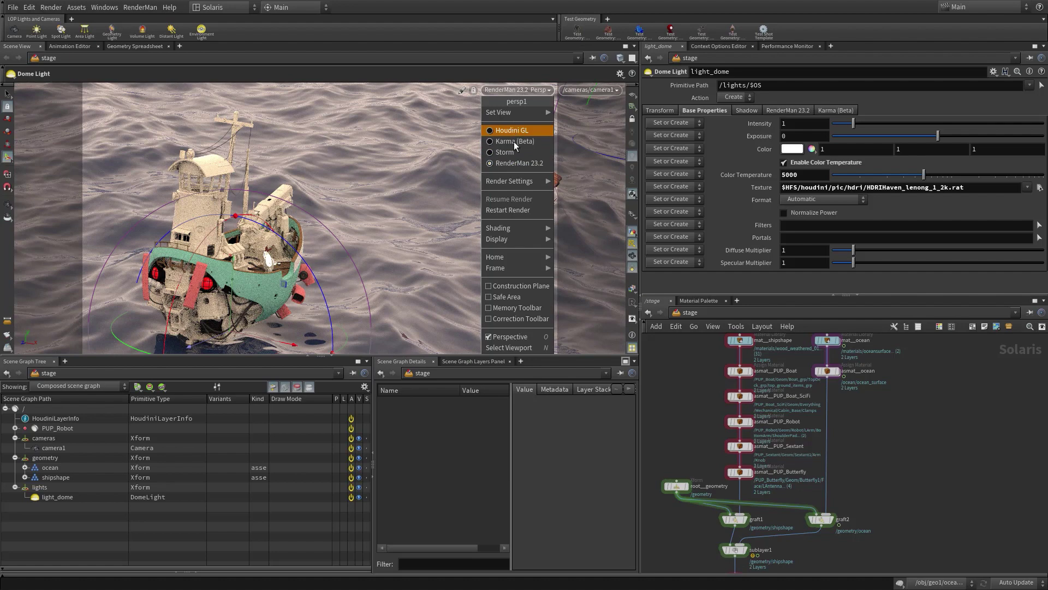
{"action": "left_click", "coordinate": [967, 437]}
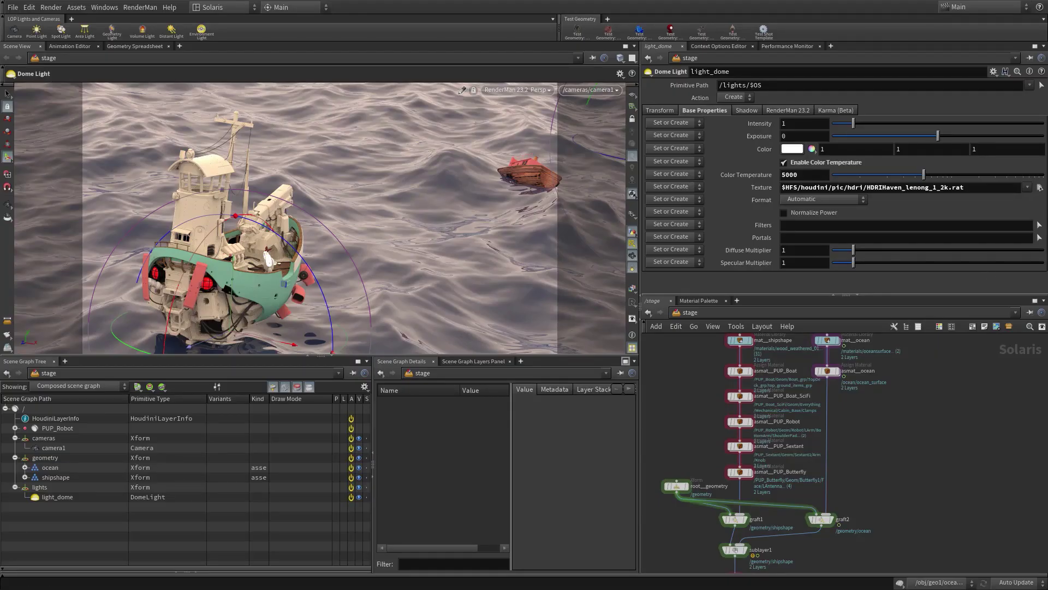
{"action": "left_click", "coordinate": [1025, 1]}
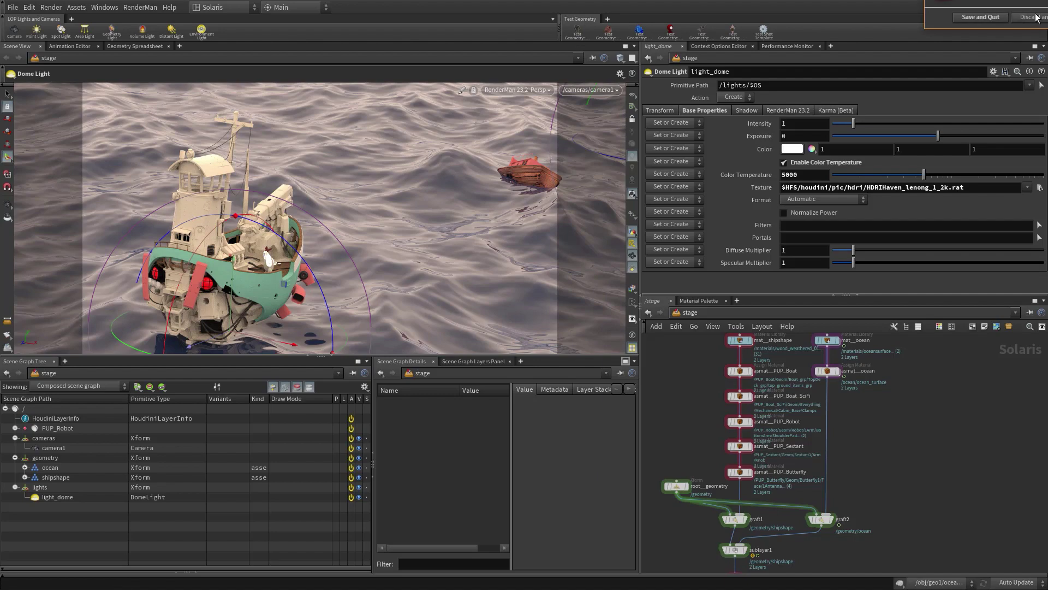
{"action": "left_click", "coordinate": [1035, 18]}
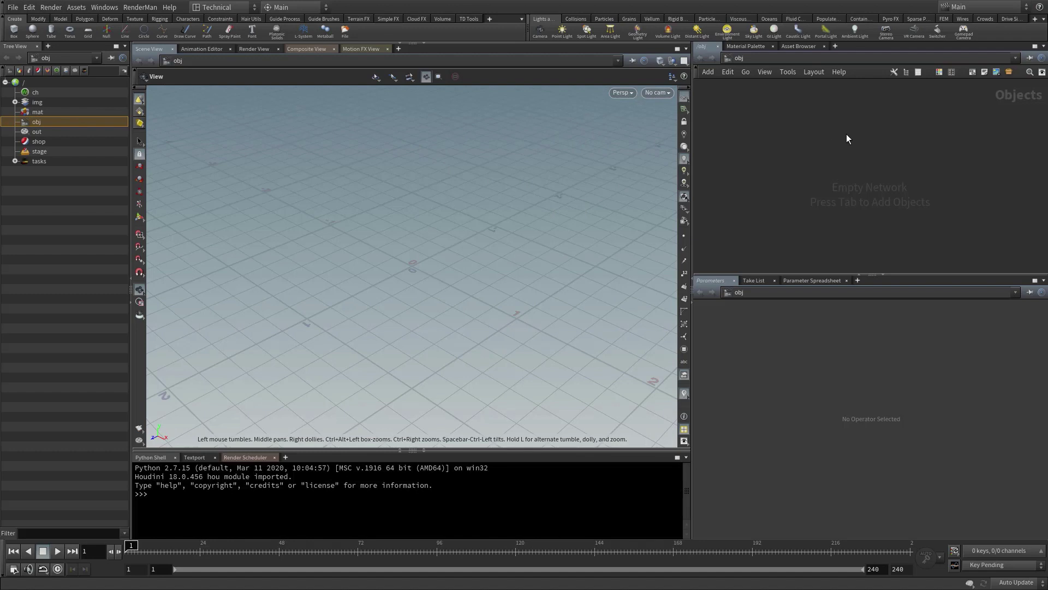
Create a Geometry object in /obj, rename it shipshape, and go inside its network.
{"action": "key", "text": "Tab"}
{"action": "type", "text": "geo"}
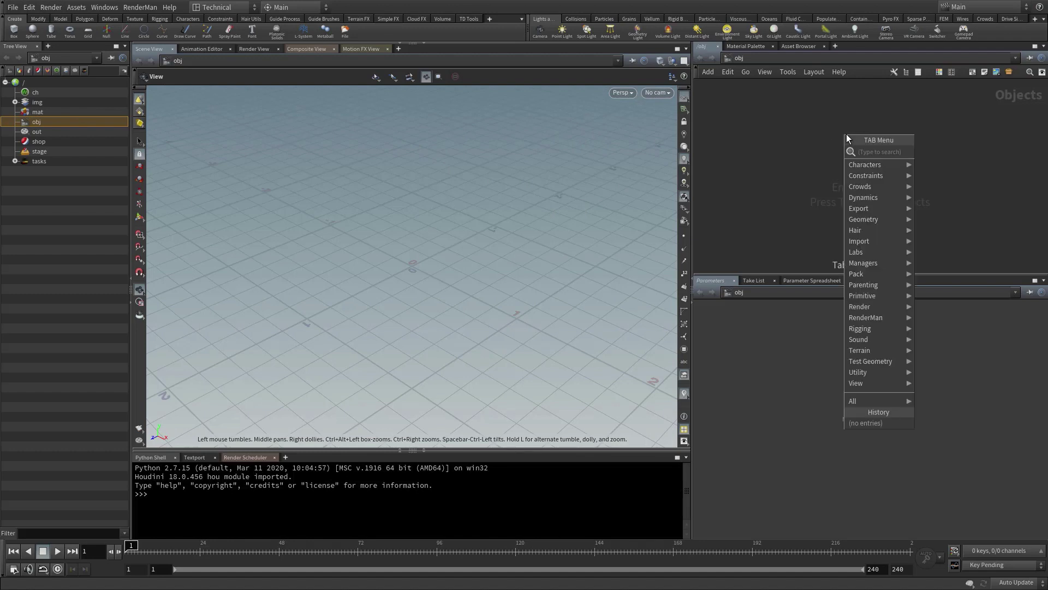
{"action": "key", "text": "Return"}
{"action": "left_click", "coordinate": [847, 134]}
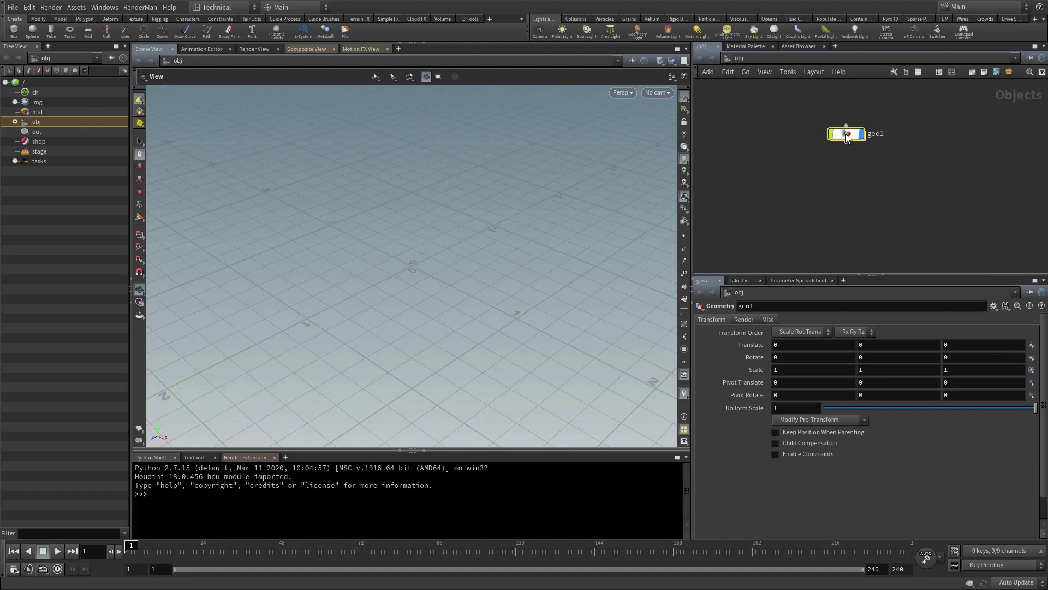
{"action": "double_click", "coordinate": [876, 134]}
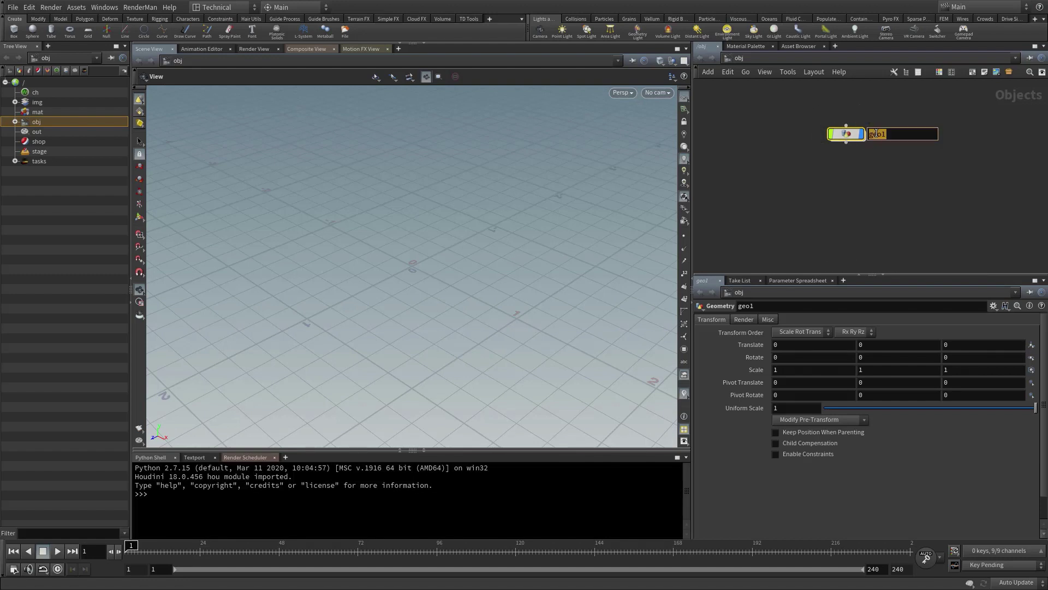
{"action": "type", "text": "shipshape"}
{"action": "key", "text": "Return"}
{"action": "key", "text": "i"}
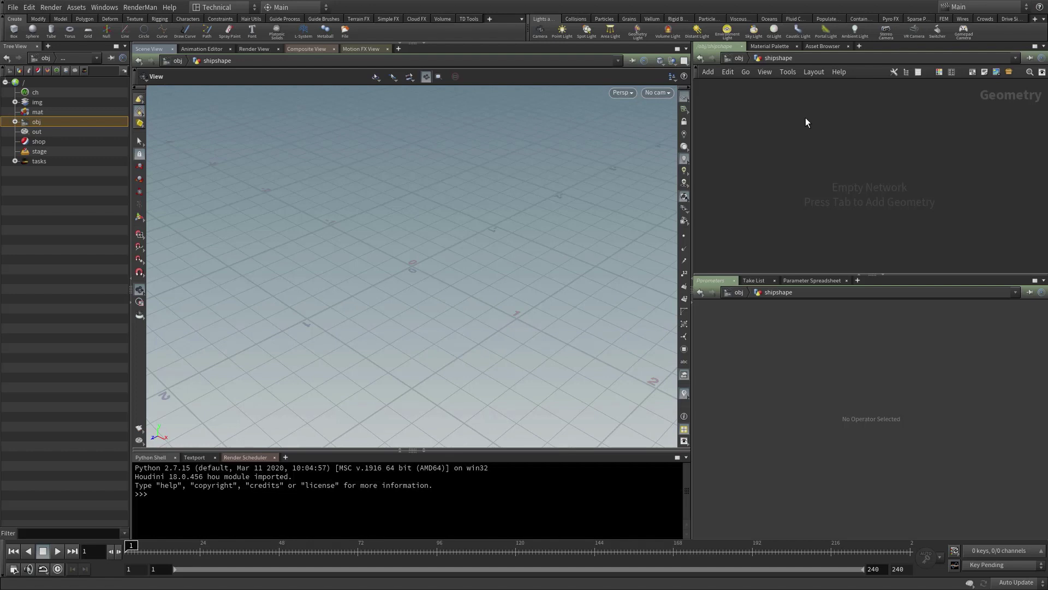
Add an alembic1 SOP inside shipshape, loading default.abc, and nudge it into place.
{"action": "key", "text": "Tab"}
{"action": "type", "text": "ale"}
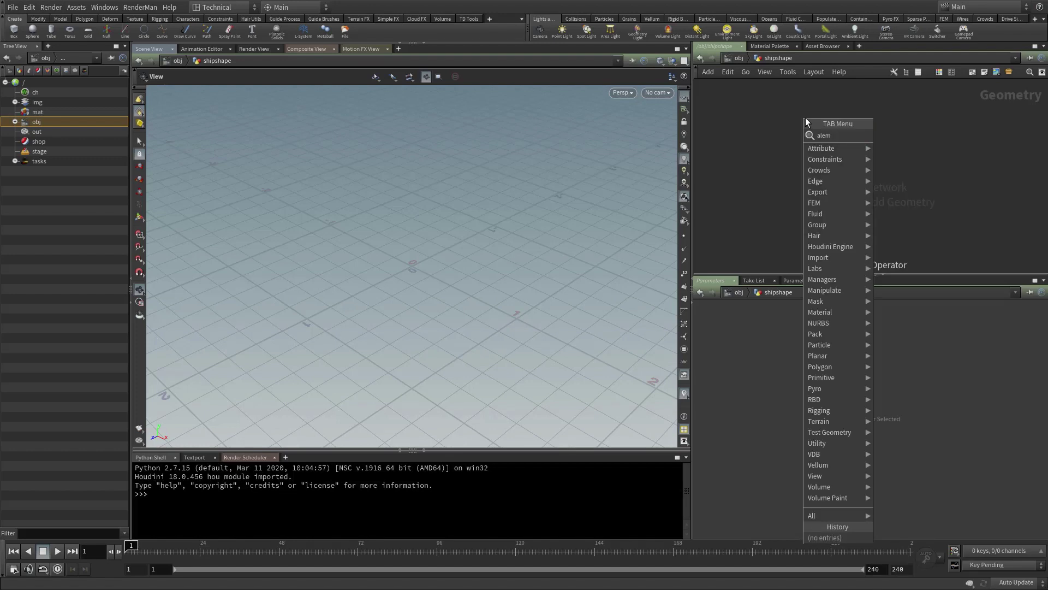
{"action": "key", "text": "Return"}
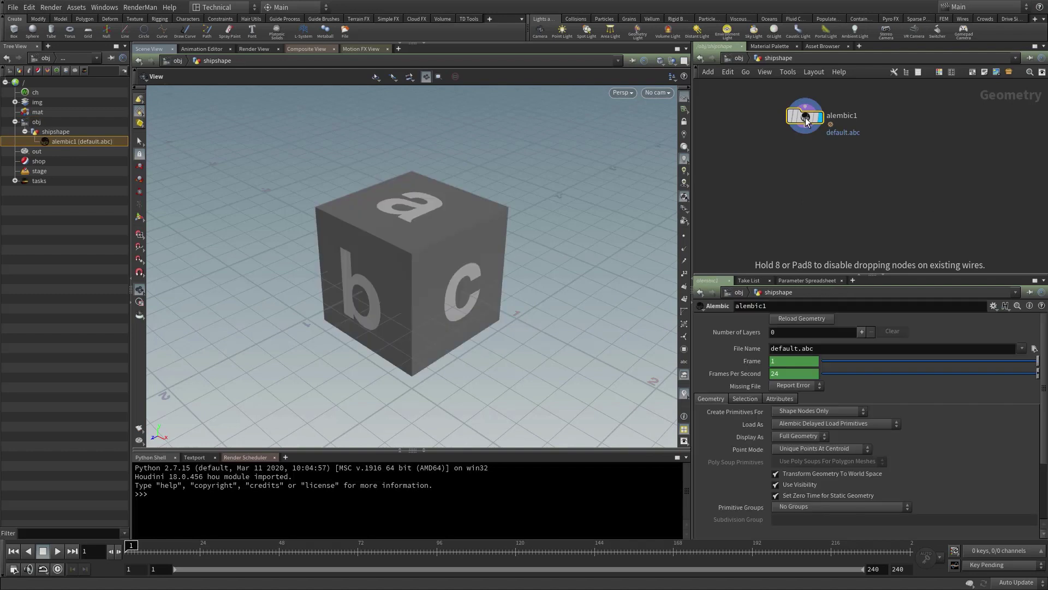
{"action": "left_click", "coordinate": [865, 141]}
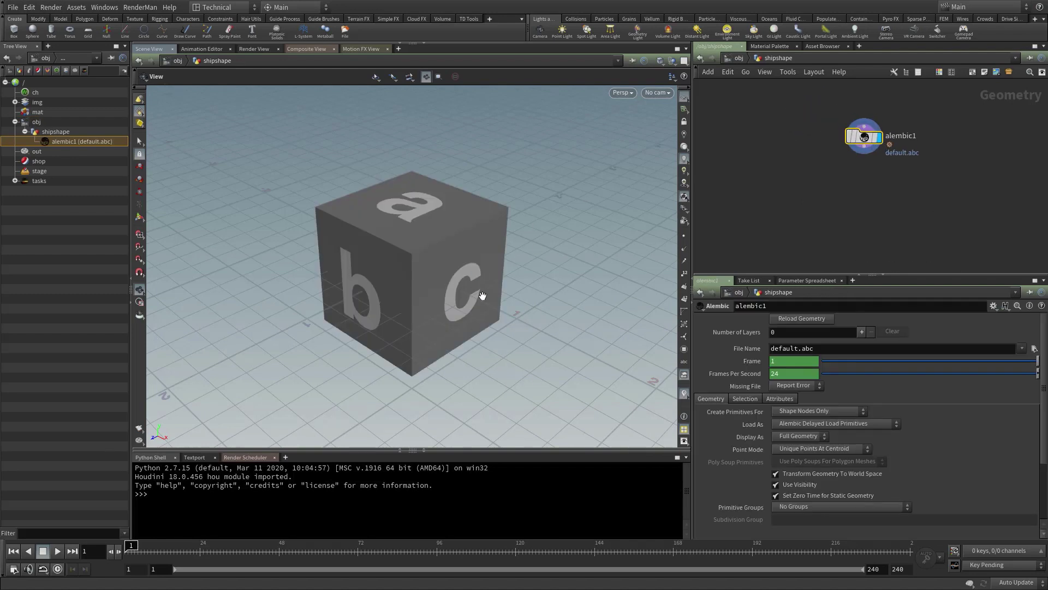
{"action": "mouse_move", "coordinate": [870, 145]}
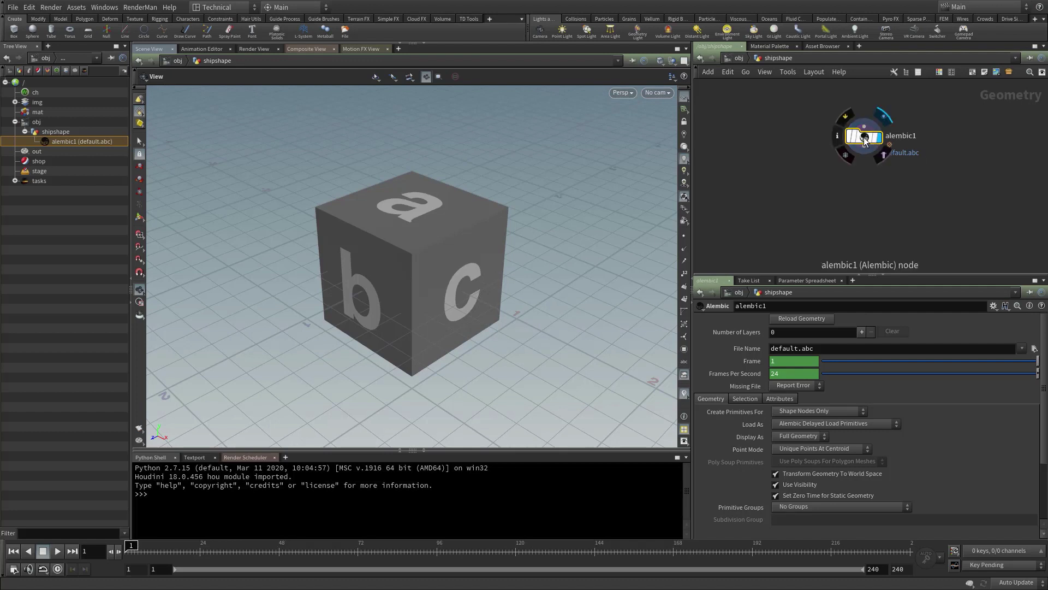
{"action": "left_click_drag", "start_coordinate": [870, 146], "coordinate": [844, 136]}
Set alembic1's File Name to RenderMan_Shipshape_Art_Challenge.abc from the RenderManShipshapeArtChallenge folder.
{"action": "left_click", "coordinate": [1031, 348]}
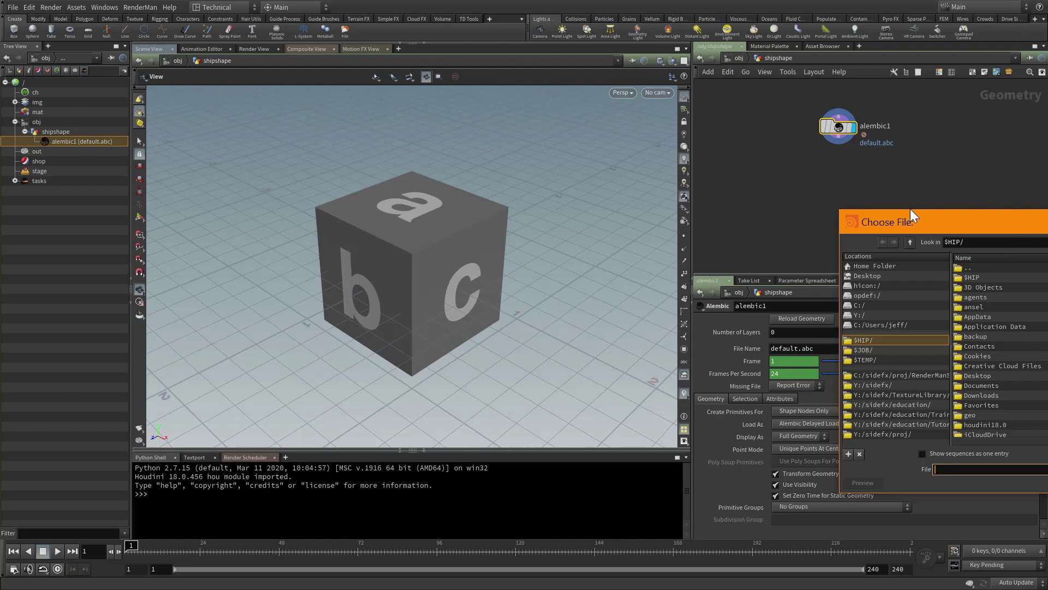
{"action": "left_click_drag", "start_coordinate": [910, 210], "coordinate": [522, 117]}
{"action": "left_click", "coordinate": [518, 284]}
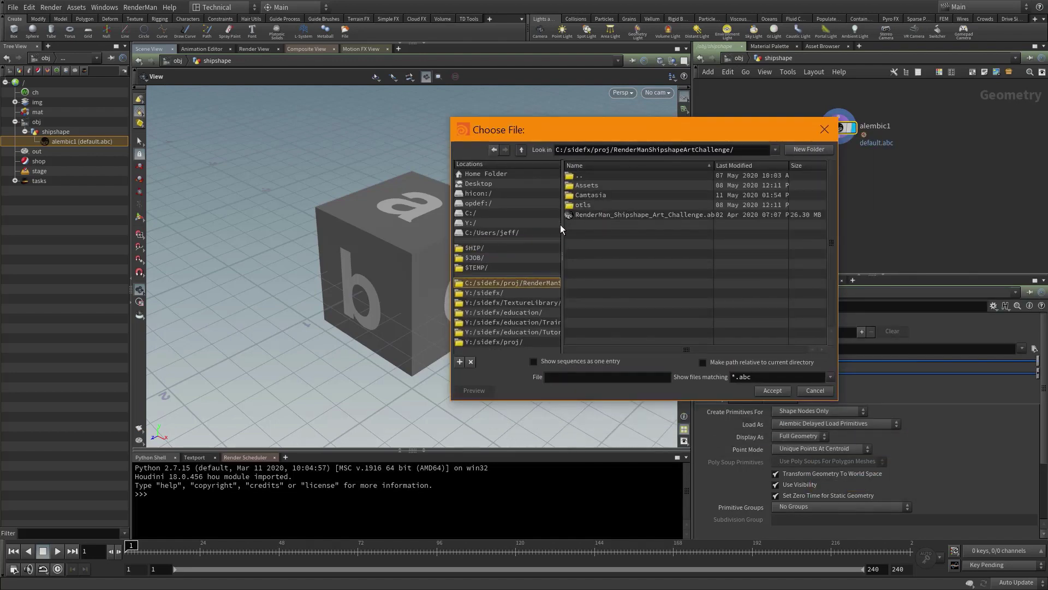
{"action": "left_click_drag", "start_coordinate": [562, 224], "coordinate": [479, 223]}
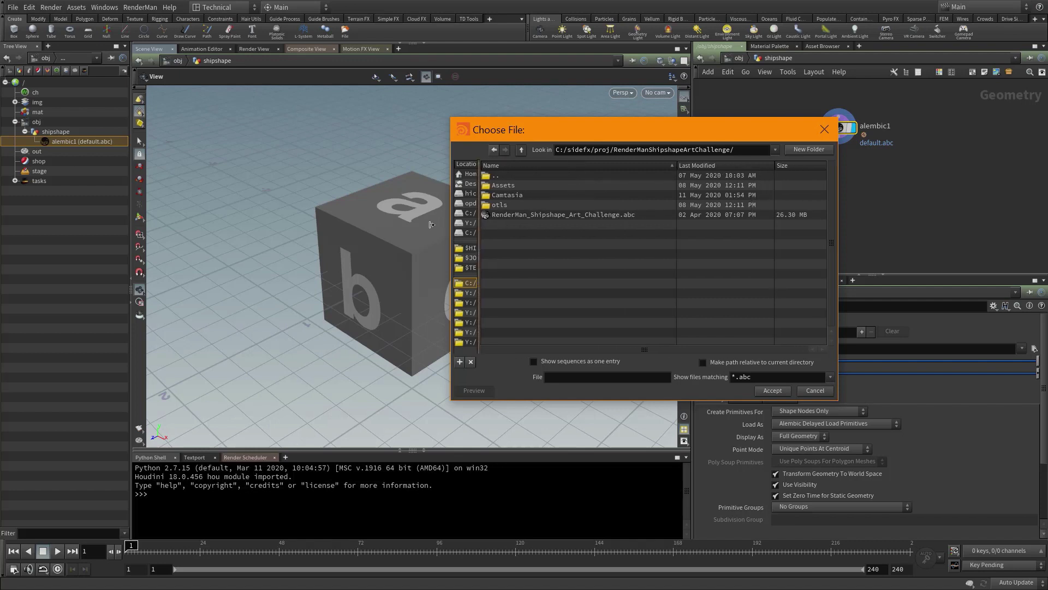
{"action": "left_click", "coordinate": [546, 215]}
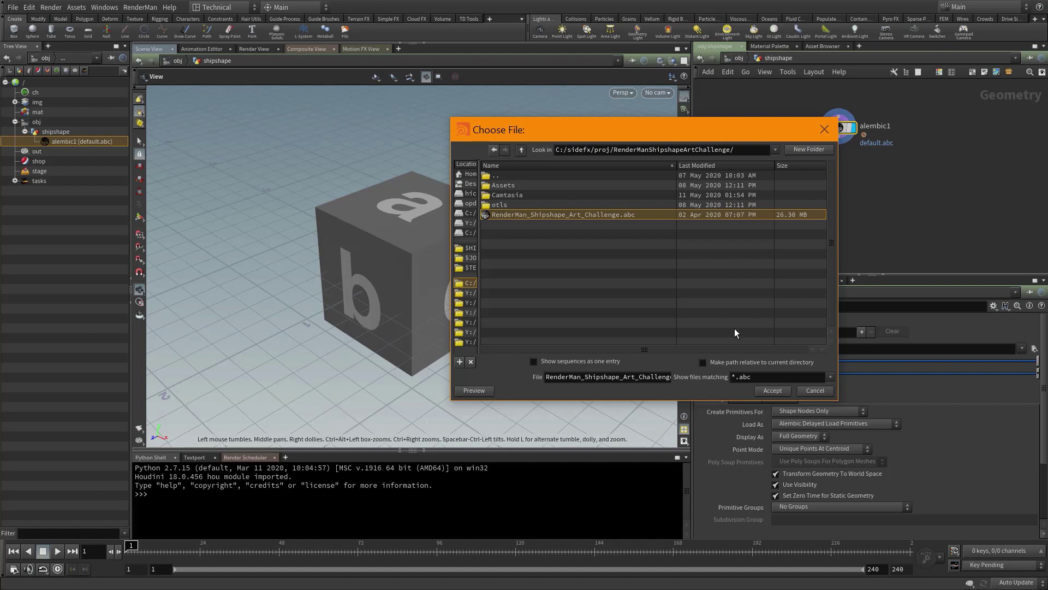
{"action": "left_click", "coordinate": [772, 390]}
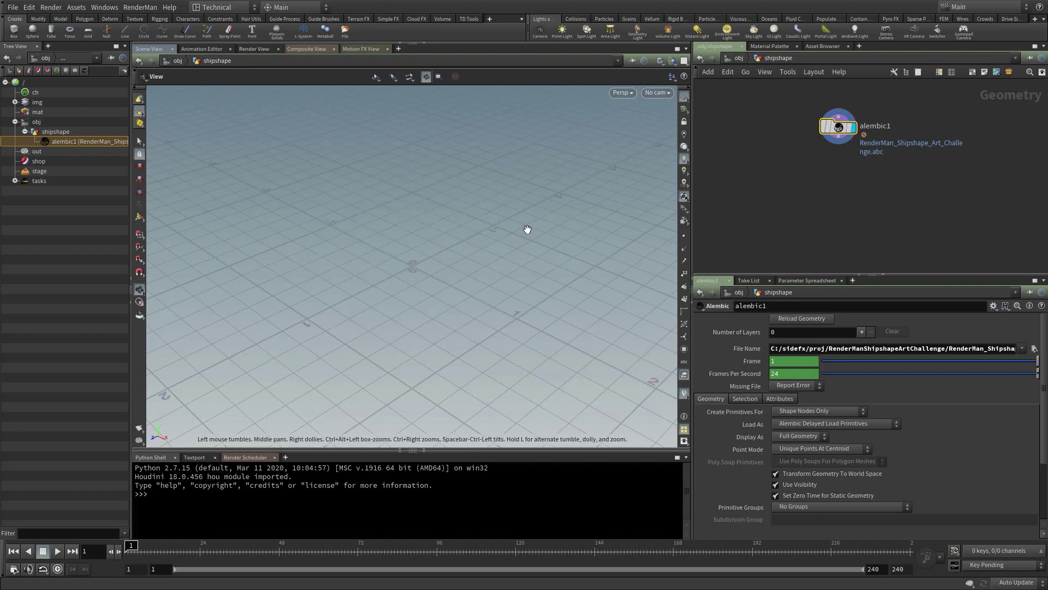
Orbit, zoom and pan the viewport to frame the ship from a low side angle.
{"action": "left_click_drag", "start_coordinate": [508, 268], "coordinate": [437, 395]}
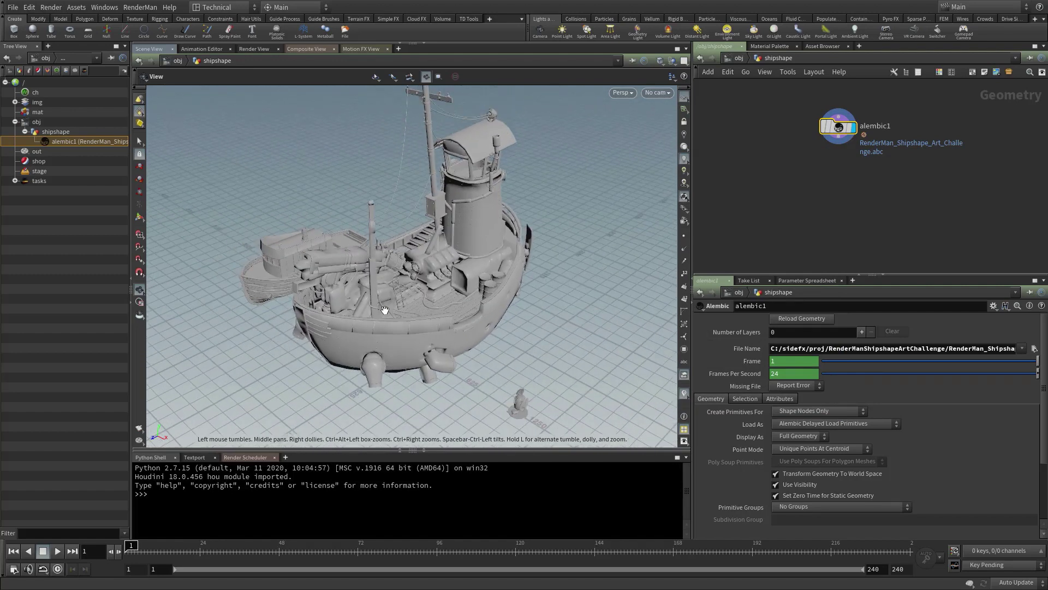
{"action": "middle_click_drag", "start_coordinate": [499, 274], "coordinate": [504, 307]}
{"action": "left_click_drag", "start_coordinate": [504, 307], "coordinate": [503, 294]}
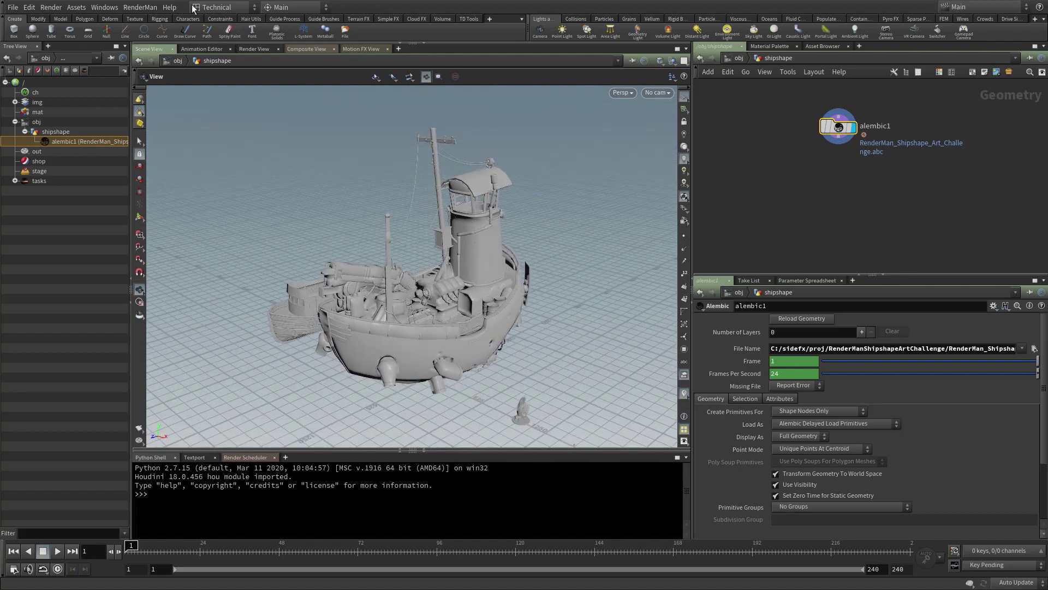
Hide the Tree View and Python Shell, then list alembic1's point positions in a Geometry Spreadsheet.
{"action": "left_click", "coordinate": [128, 279]}
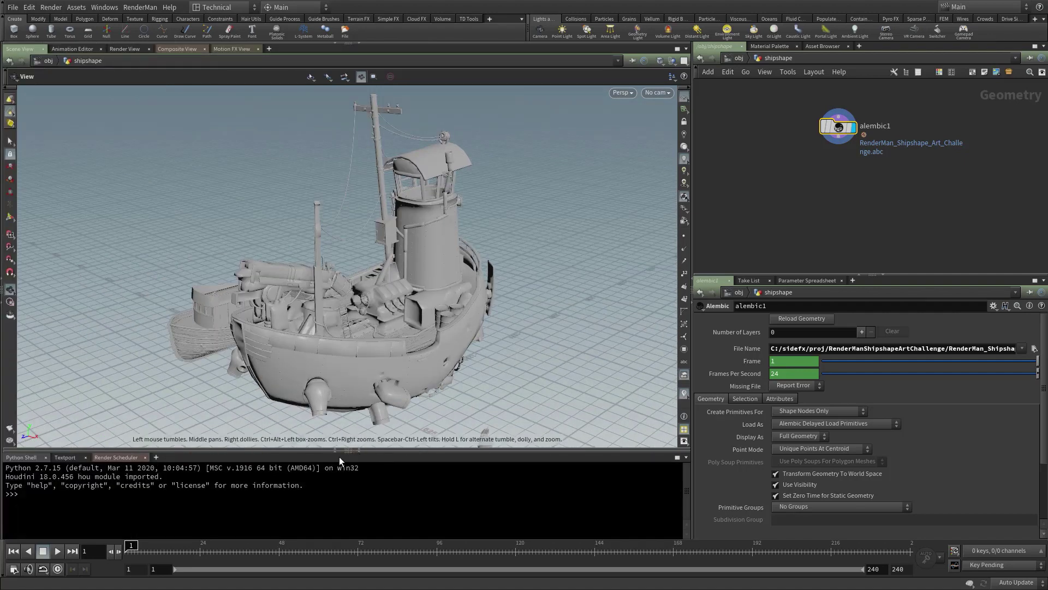
{"action": "left_click", "coordinate": [363, 453]}
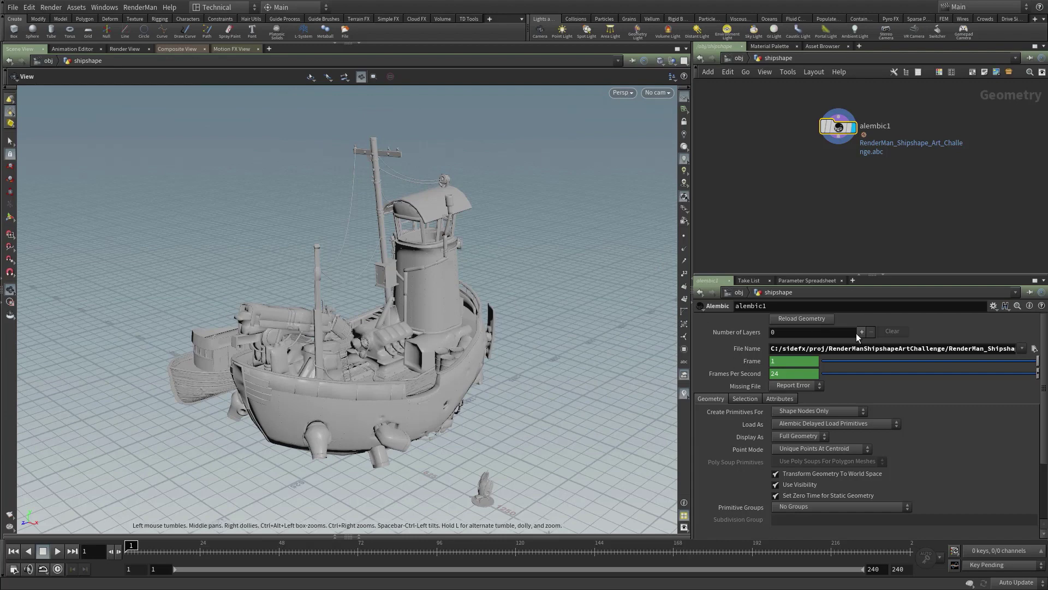
{"action": "left_click", "coordinate": [872, 275]}
{"action": "left_click", "coordinate": [871, 274]}
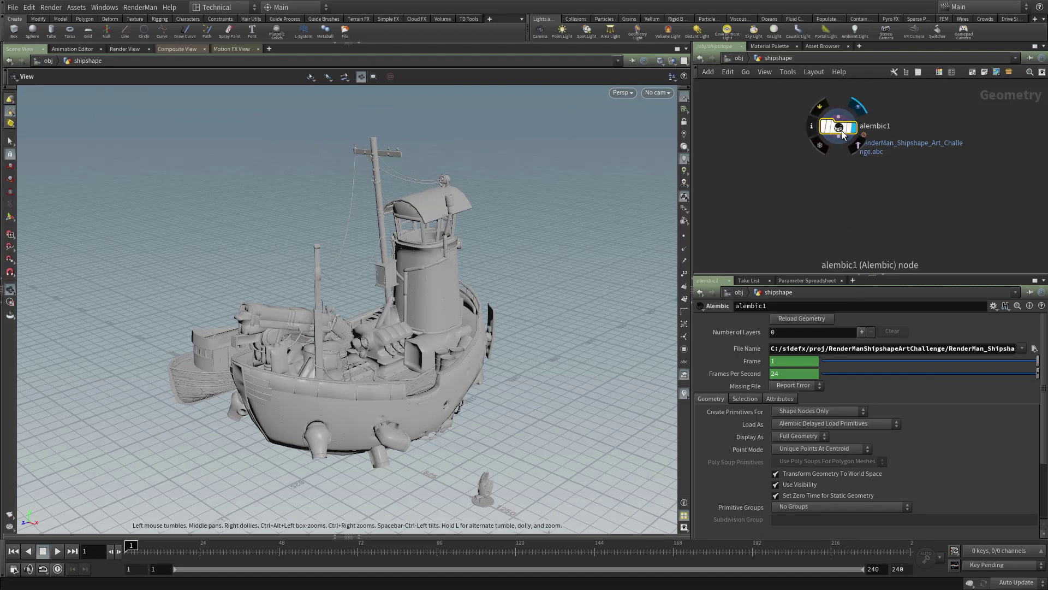
{"action": "scroll", "coordinate": [801, 436], "scroll_direction": "down", "scroll_amount": 2}
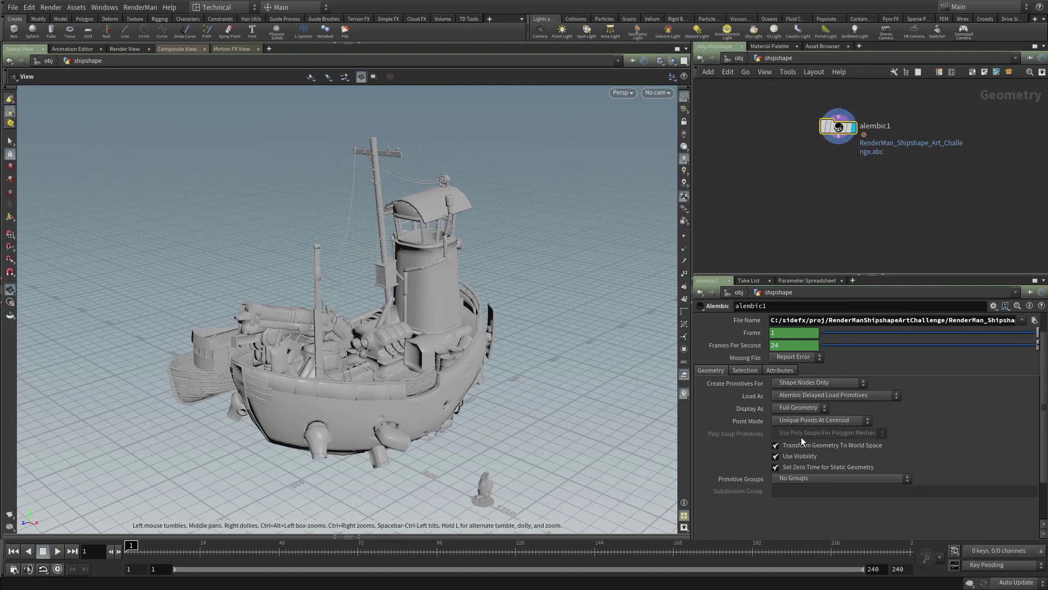
{"action": "left_click", "coordinate": [354, 533]}
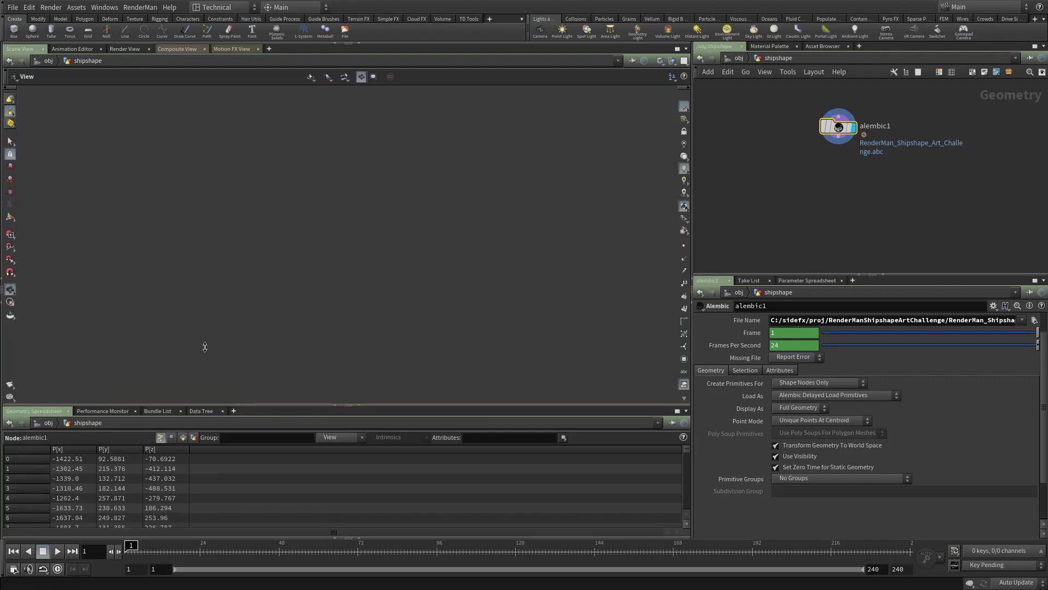
Enlarge the spreadsheet and float alembic1's node info, showing the ship is thousands of units across.
{"action": "left_click_drag", "start_coordinate": [203, 417], "coordinate": [228, 315]}
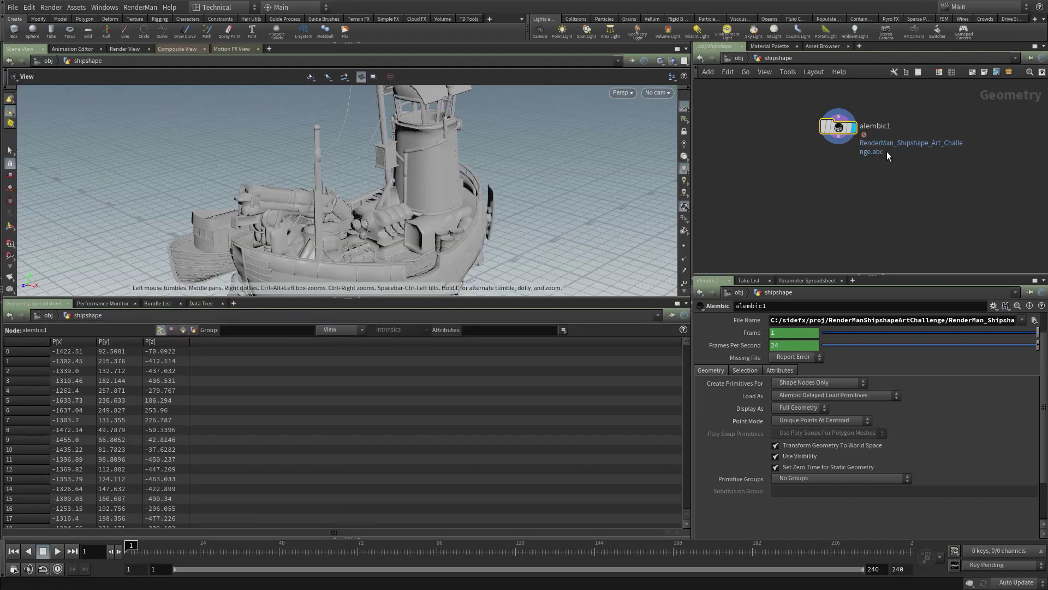
{"action": "mouse_move", "coordinate": [851, 133]}
{"action": "middle_click", "coordinate": [839, 134]}
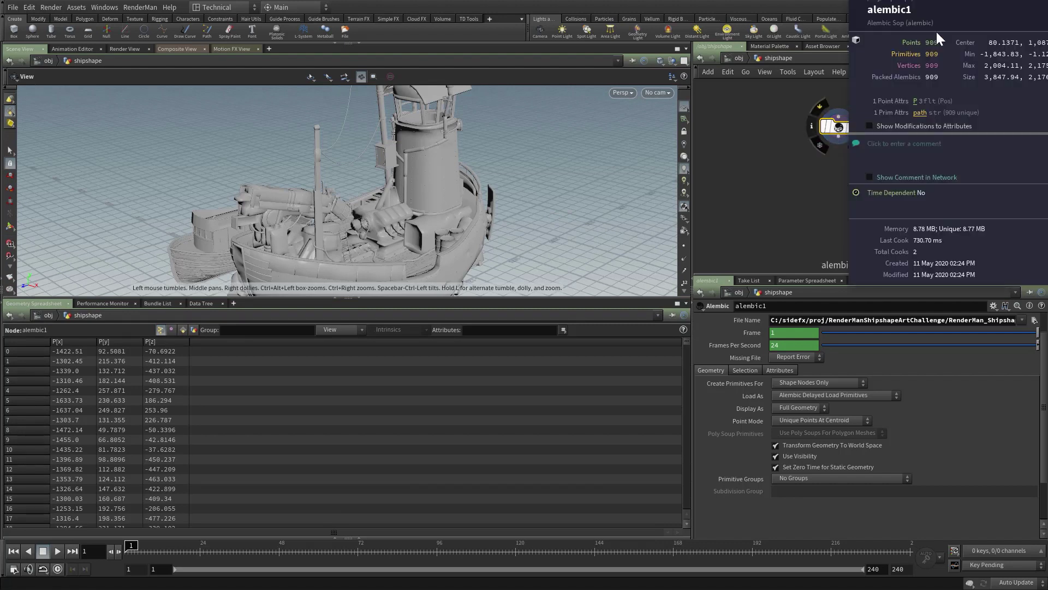
{"action": "left_click_drag", "start_coordinate": [966, 11], "coordinate": [693, 54]}
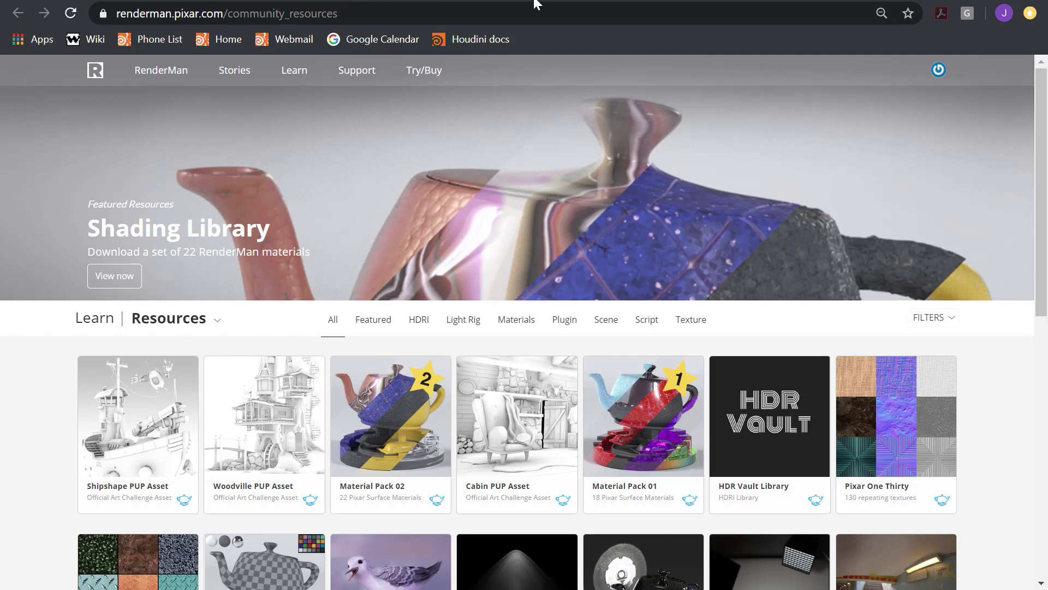
Search the web for a tugboat's size, about 20 to 32 metres long.
{"action": "key", "text": "ctrl+Tab"}
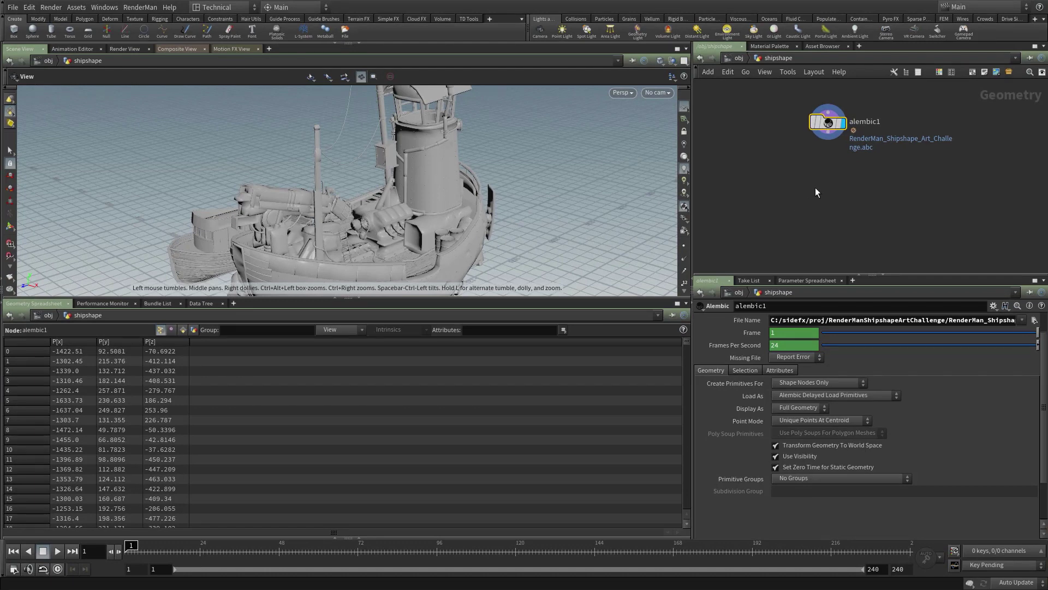
Add a transform node below alembic1, wire it in, and set its display flag.
{"action": "key", "text": "Tab"}
{"action": "type", "text": "tr"}
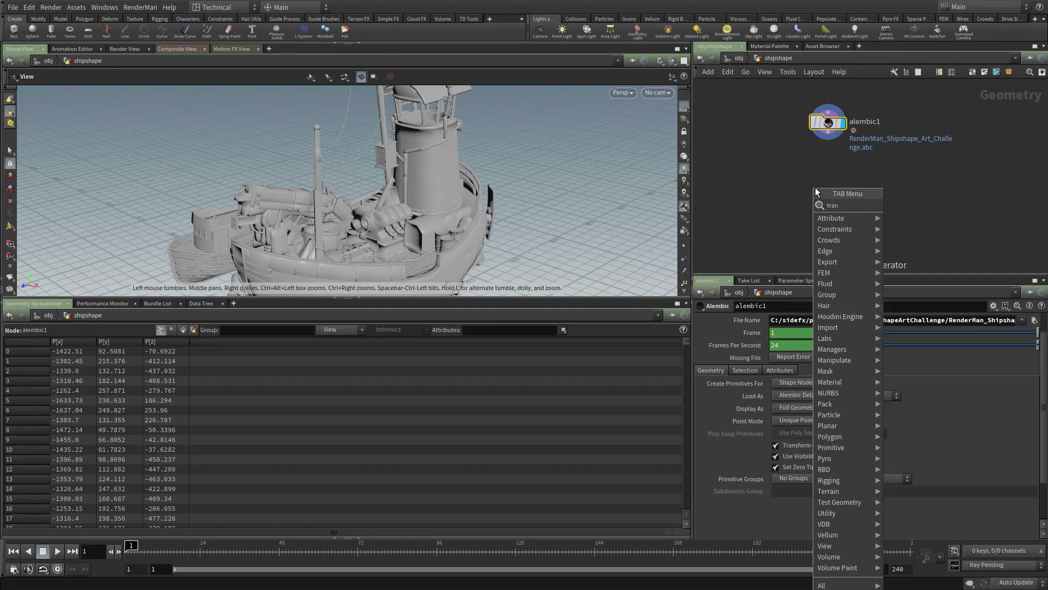
{"action": "key", "text": "Return"}
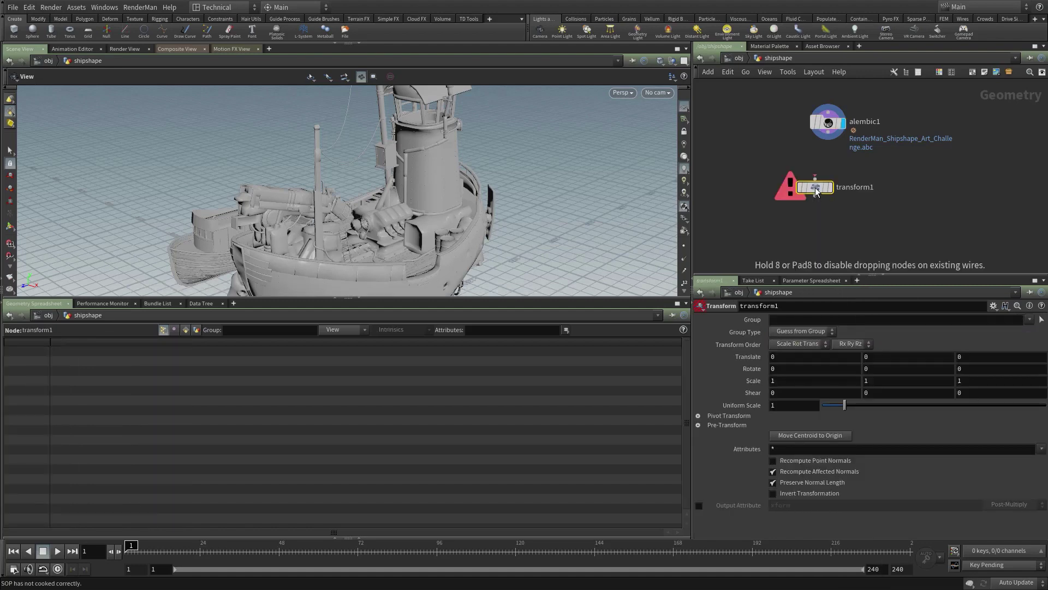
{"action": "left_click", "coordinate": [828, 159]}
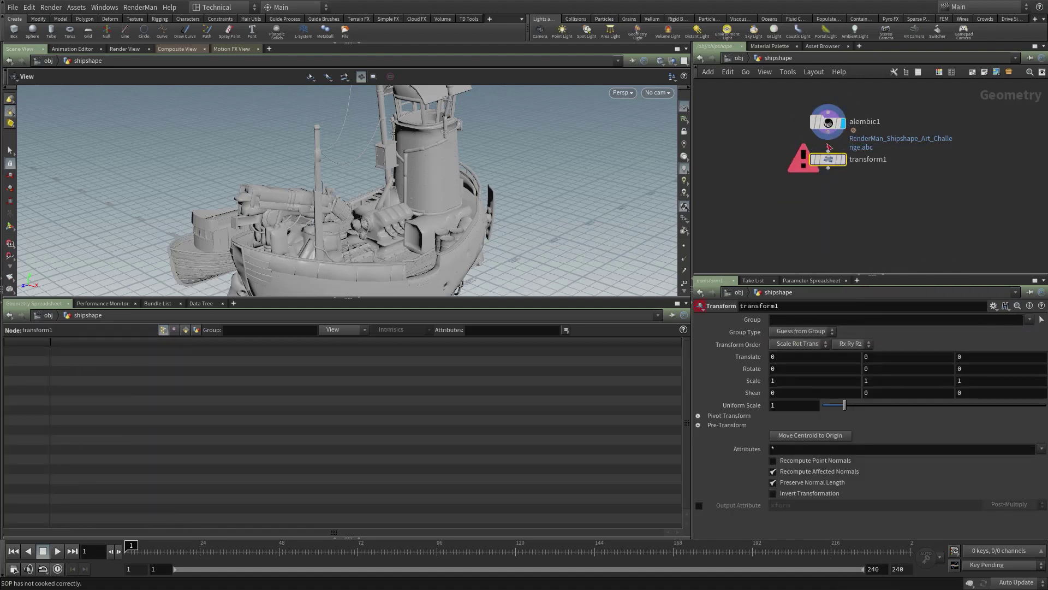
{"action": "mouse_move", "coordinate": [826, 165]}
{"action": "left_mouse_down"}
{"action": "mouse_move", "coordinate": [827, 185]}
{"action": "mouse_move", "coordinate": [831, 171]}
{"action": "left_mouse_up"}
{"action": "left_click", "coordinate": [843, 181]}
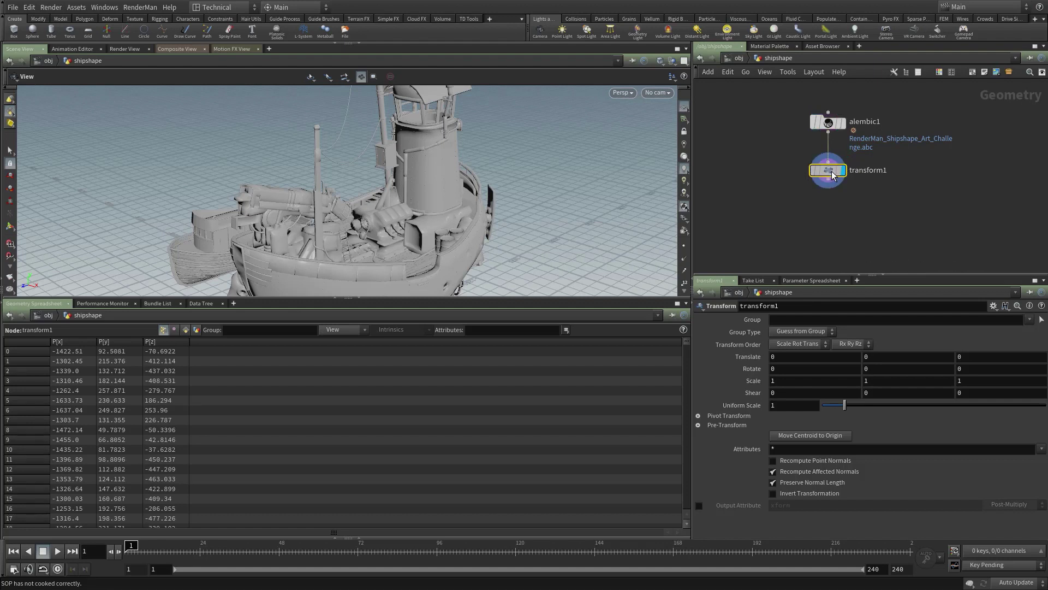
Set transform1's Uniform Scale to 0.01 and frame the shrunken boat.
{"action": "left_click", "coordinate": [790, 404]}
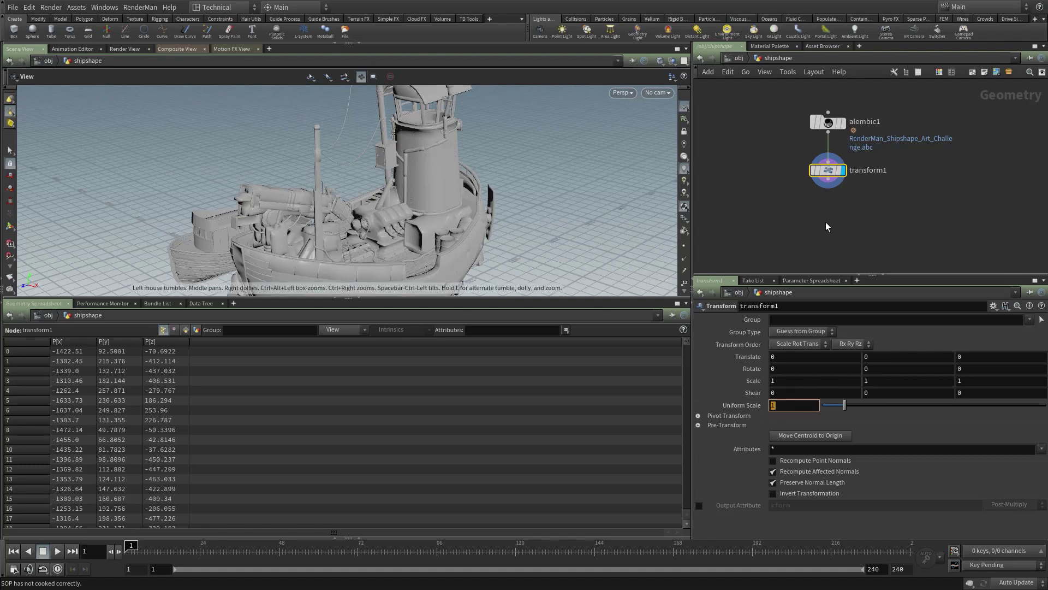
{"action": "type", "text": "0.01"}
{"action": "key", "text": "Return"}
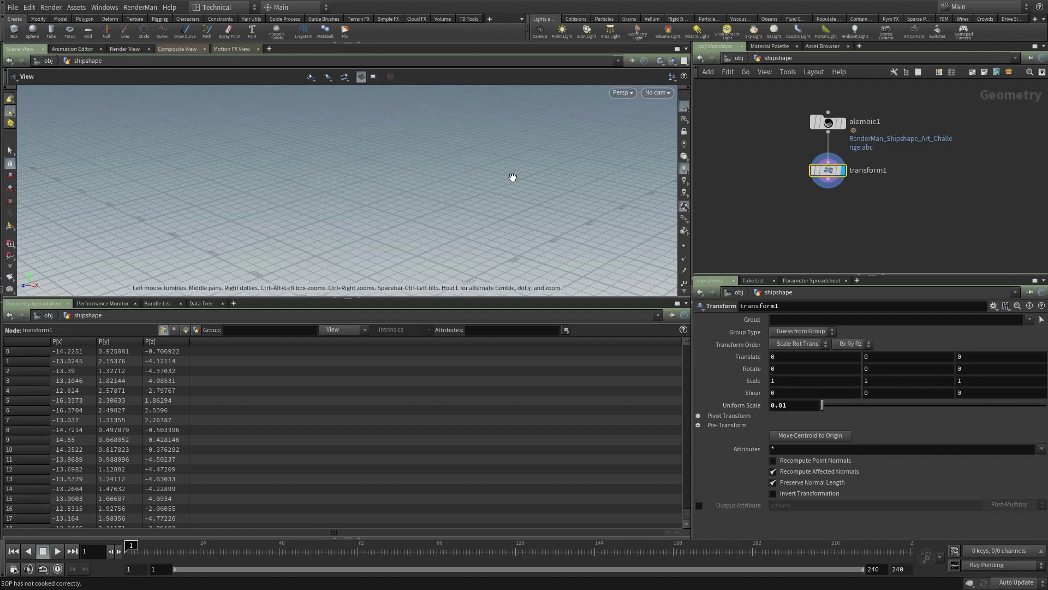
{"action": "key", "text": "h"}
{"action": "left_click_drag", "start_coordinate": [314, 223], "coordinate": [359, 232]}
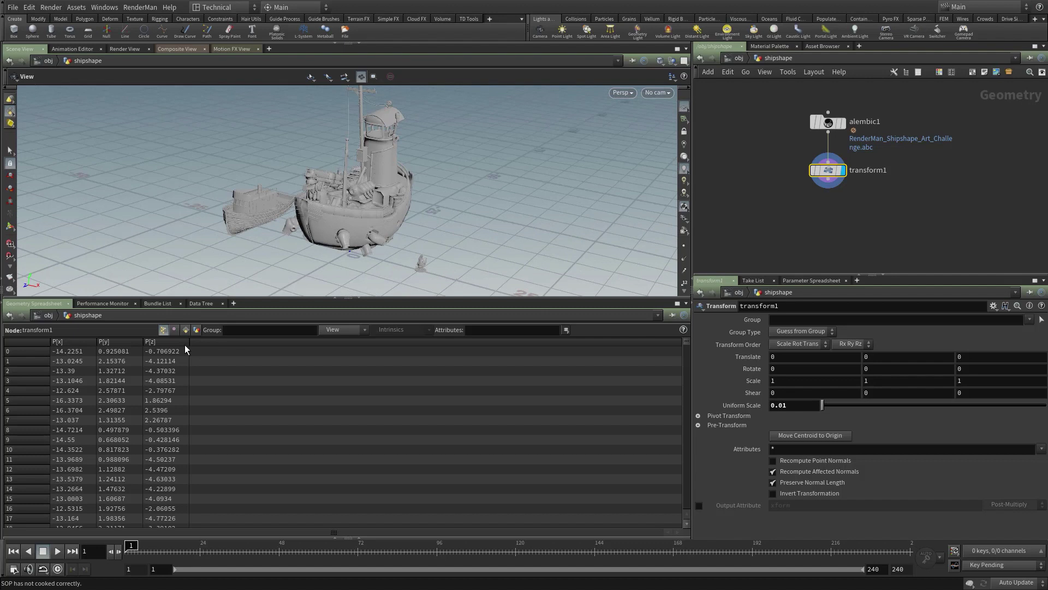
Review the boat's primitive paths and intrinsic attributes in the Geometry Spreadsheet.
{"action": "left_click", "coordinate": [186, 331]}
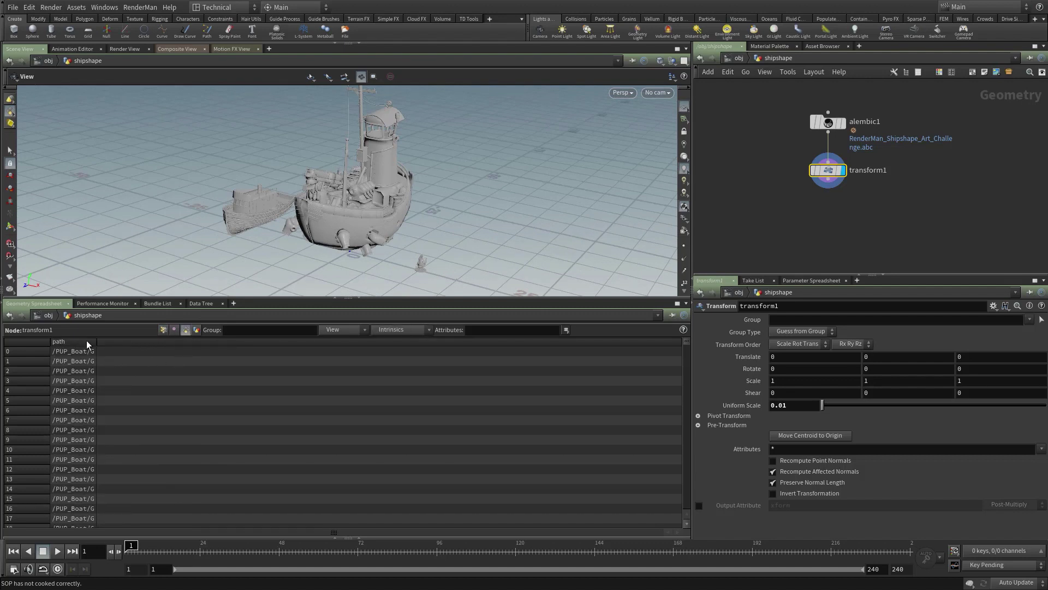
{"action": "left_click_drag", "start_coordinate": [96, 342], "coordinate": [474, 343]}
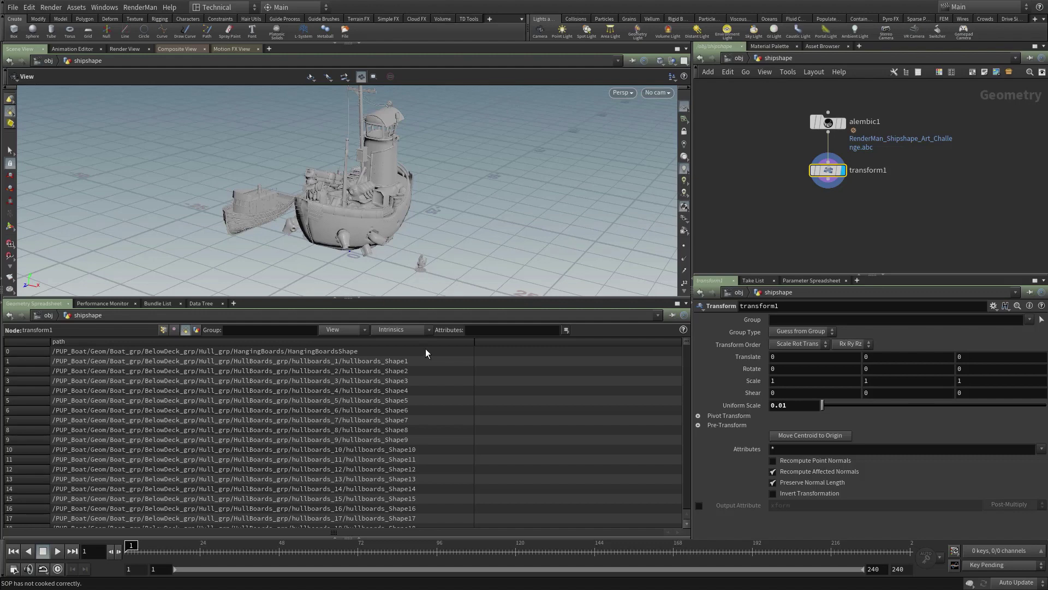
{"action": "left_click_drag", "start_coordinate": [438, 346], "coordinate": [409, 350]}
{"action": "left_click", "coordinate": [388, 332]}
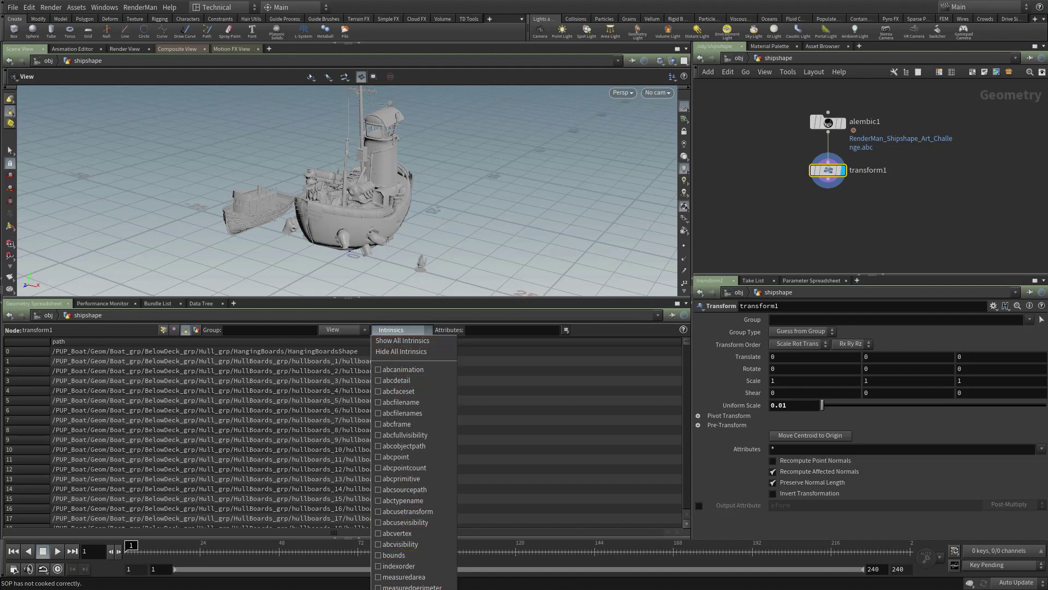
{"action": "left_click", "coordinate": [423, 339]}
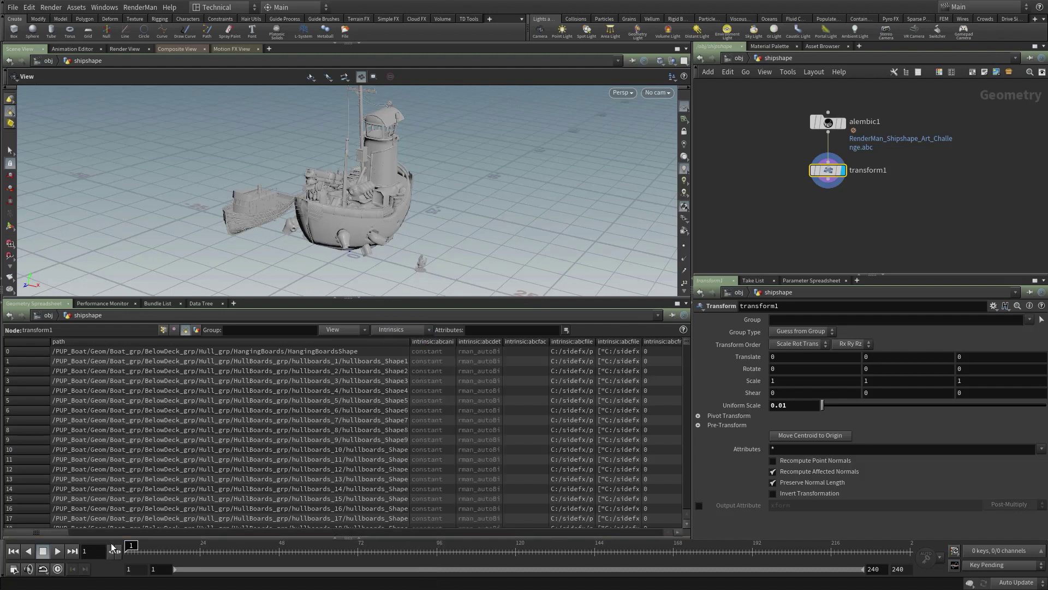
{"action": "left_click_drag", "start_coordinate": [33, 529], "coordinate": [181, 540]}
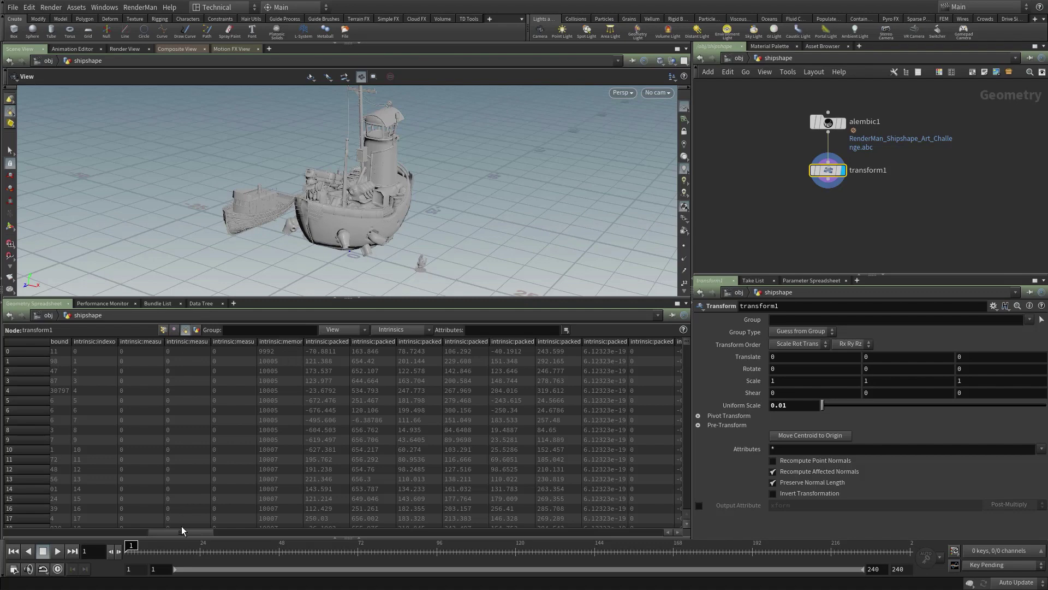
{"action": "left_click_drag", "start_coordinate": [186, 532], "coordinate": [667, 556]}
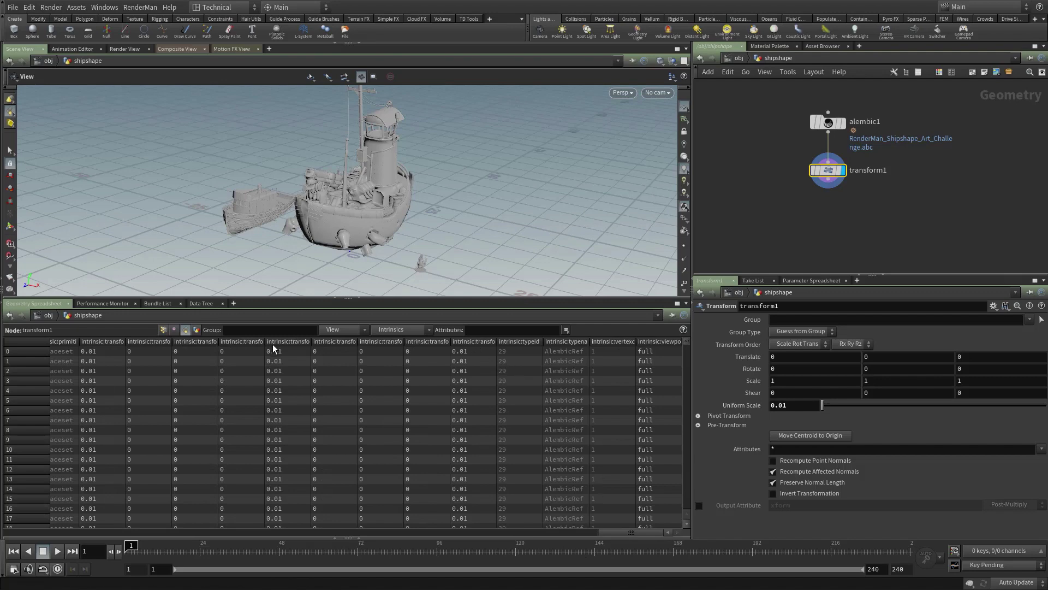
{"action": "left_click", "coordinate": [405, 329]}
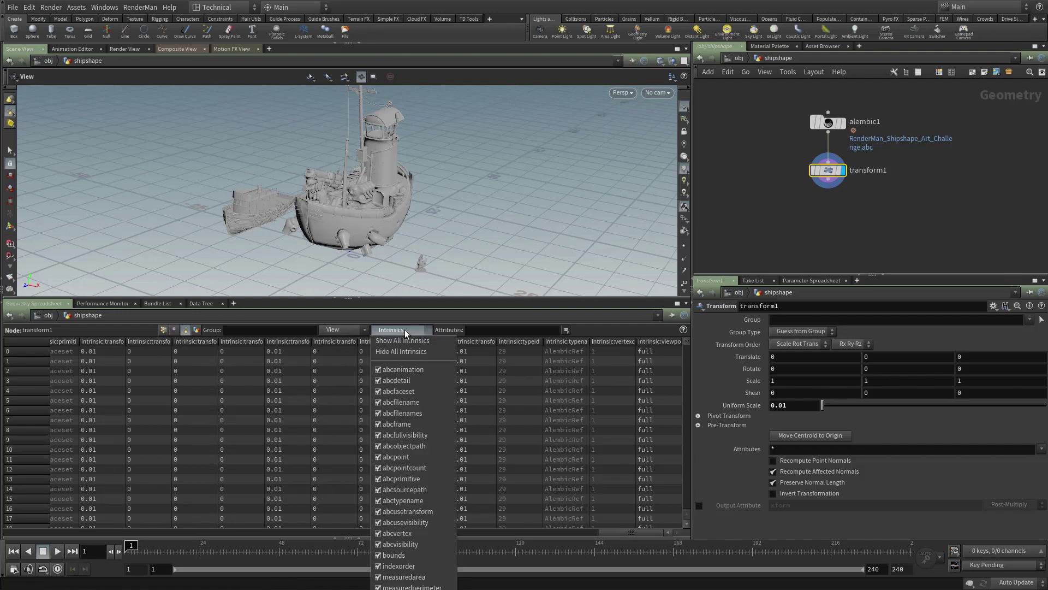
{"action": "left_click", "coordinate": [409, 352]}
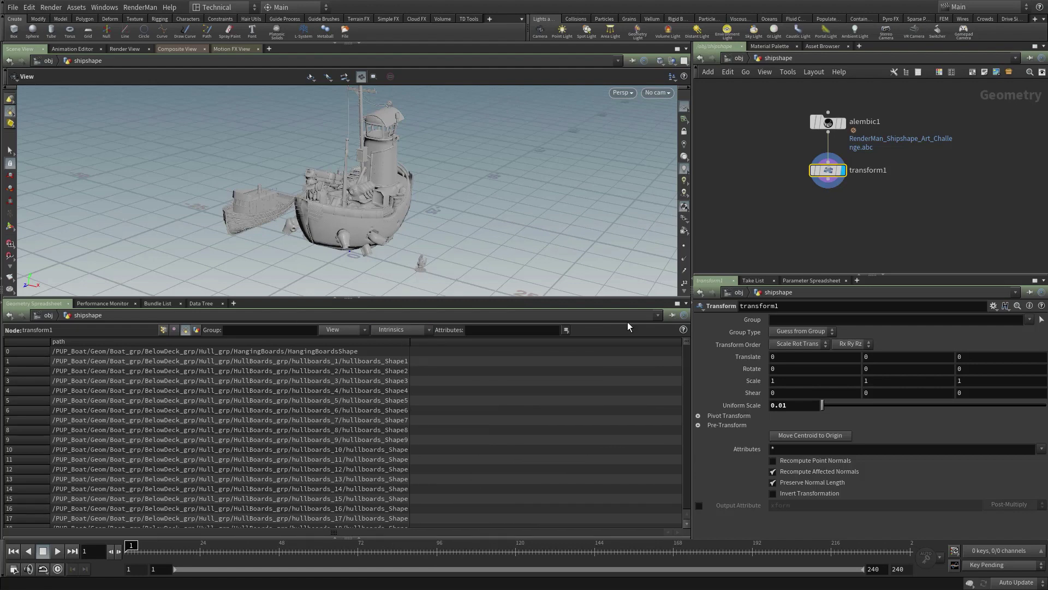
Add an Output node, output0, below transform1.
{"action": "key", "text": "Tab"}
{"action": "type", "text": "ou"}
{"action": "key", "text": "Return"}
{"action": "left_click", "coordinate": [841, 230]}
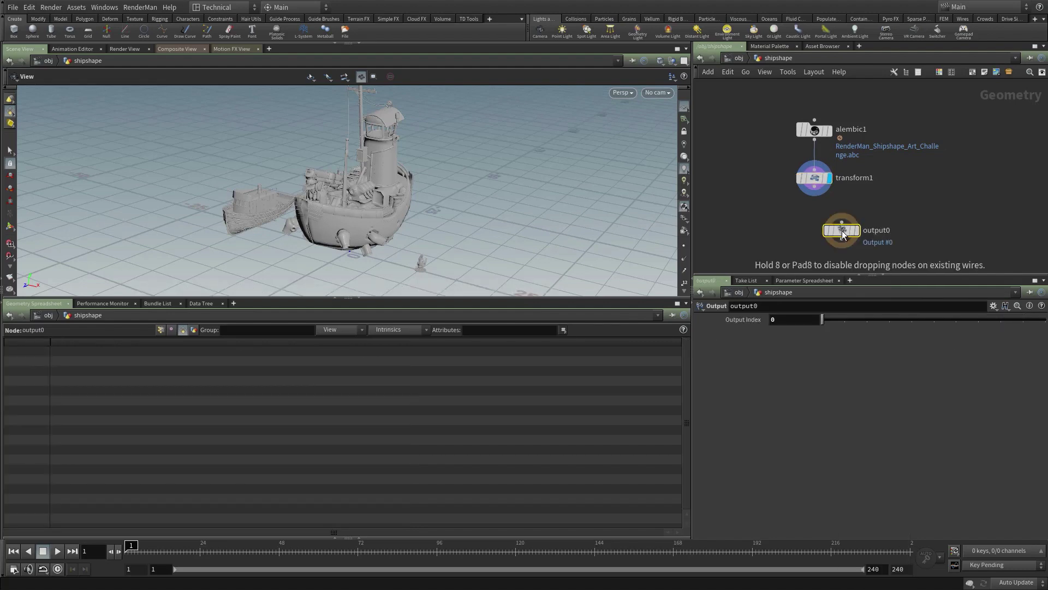
Move output0 under transform1, wire transform1 into it, and set output0's display flag.
{"action": "left_click_drag", "start_coordinate": [842, 234], "coordinate": [815, 237]}
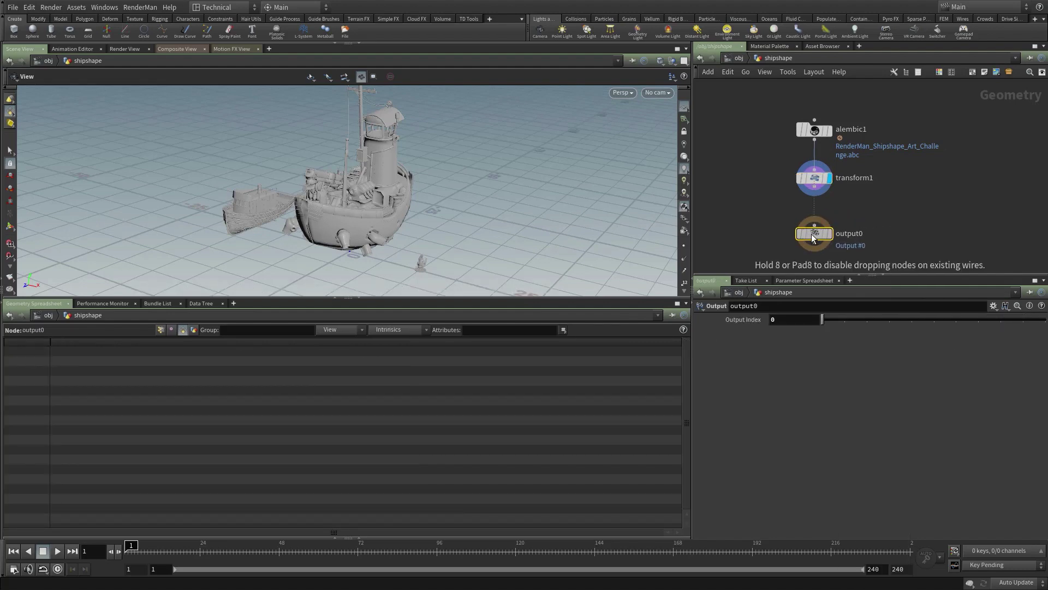
{"action": "left_click", "coordinate": [814, 194]}
{"action": "left_click", "coordinate": [824, 236]}
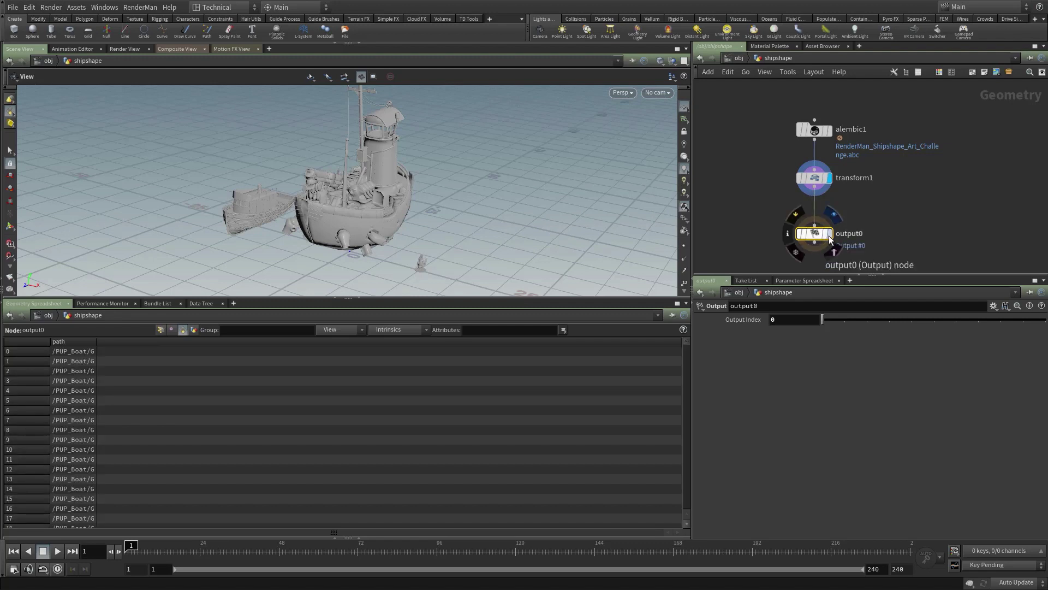
{"action": "left_click", "coordinate": [829, 234]}
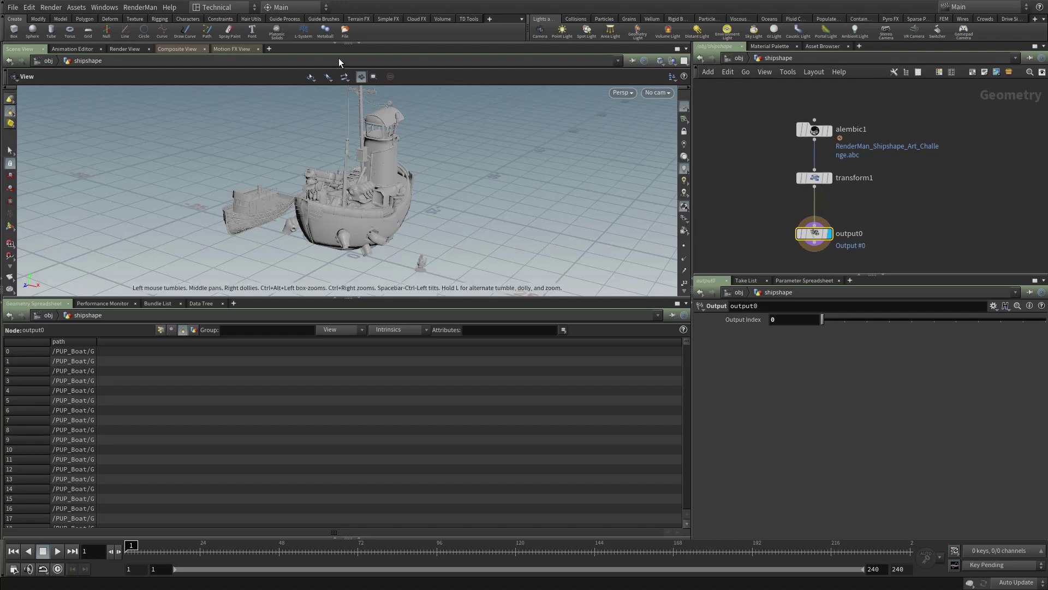
Switch to the Solaris desktop and add a SOP Import node to the stage.
{"action": "left_click", "coordinate": [217, 8]}
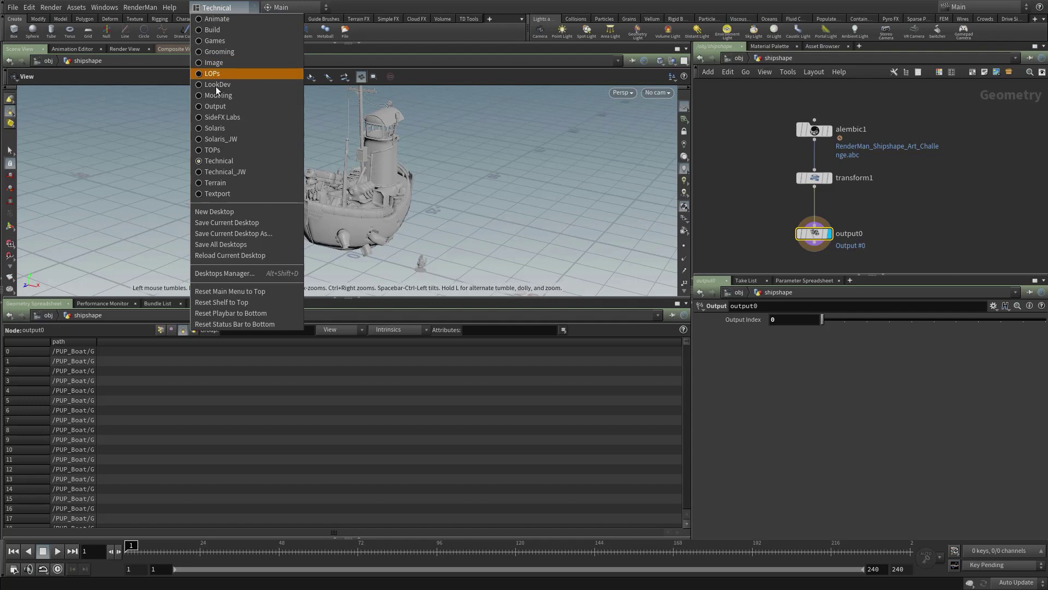
{"action": "left_click", "coordinate": [225, 131]}
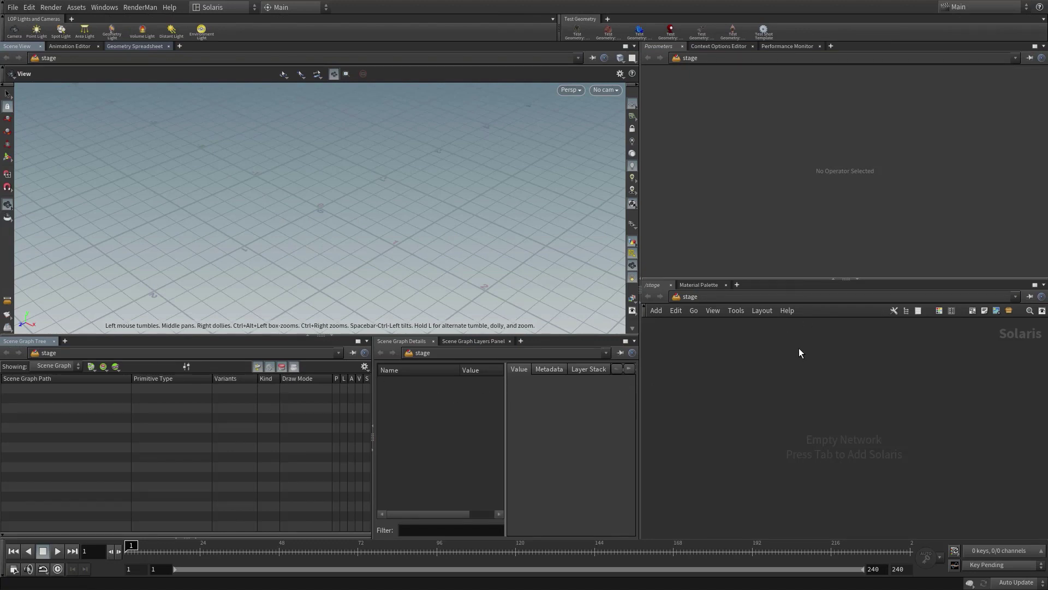
{"action": "key", "text": "Tab"}
{"action": "type", "text": "sopimp"}
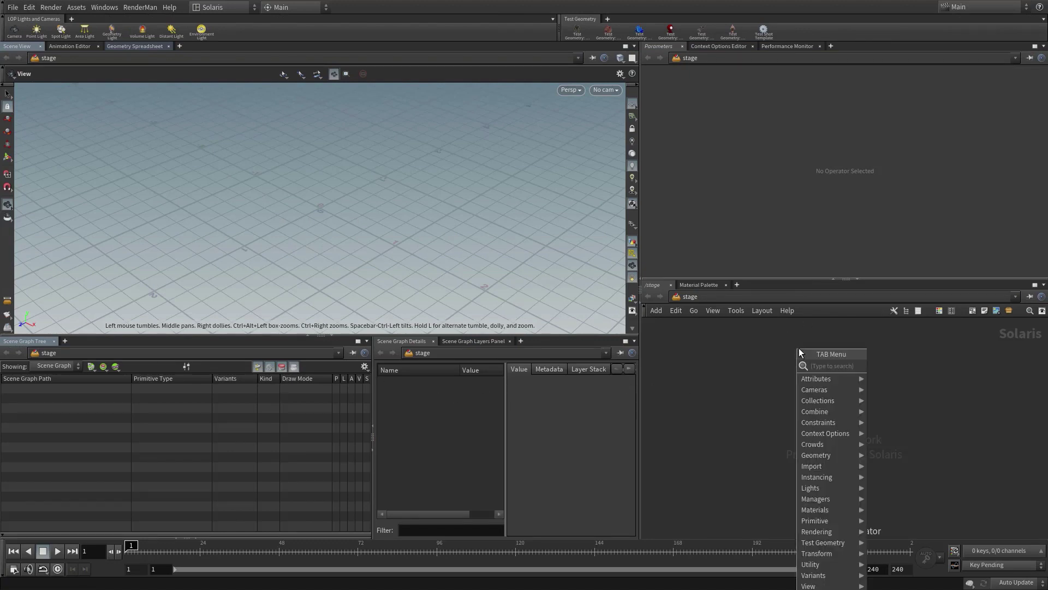
{"action": "key", "text": "Return"}
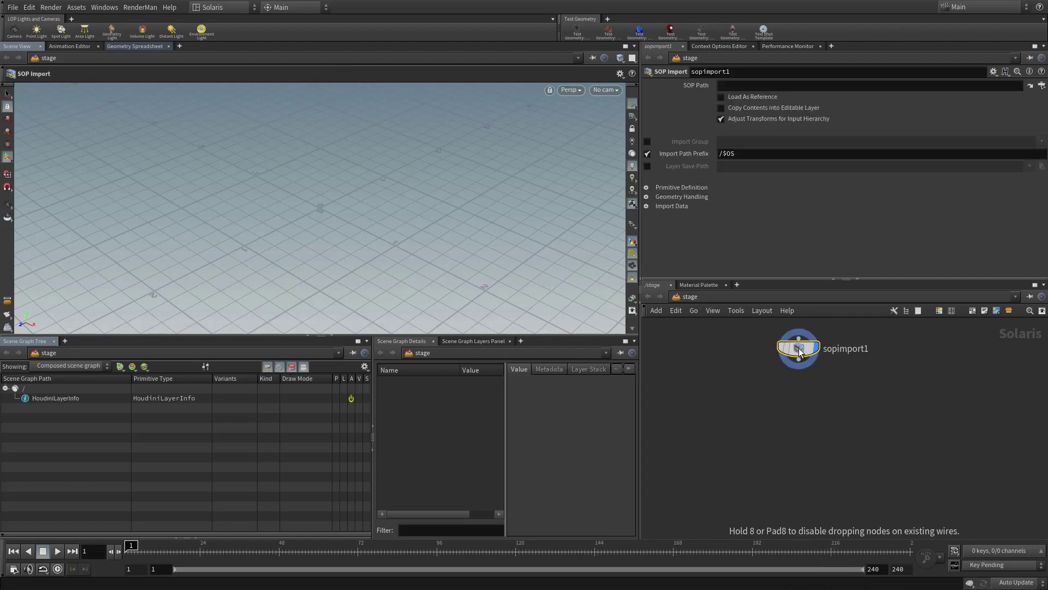
{"action": "left_click", "coordinate": [800, 351]}
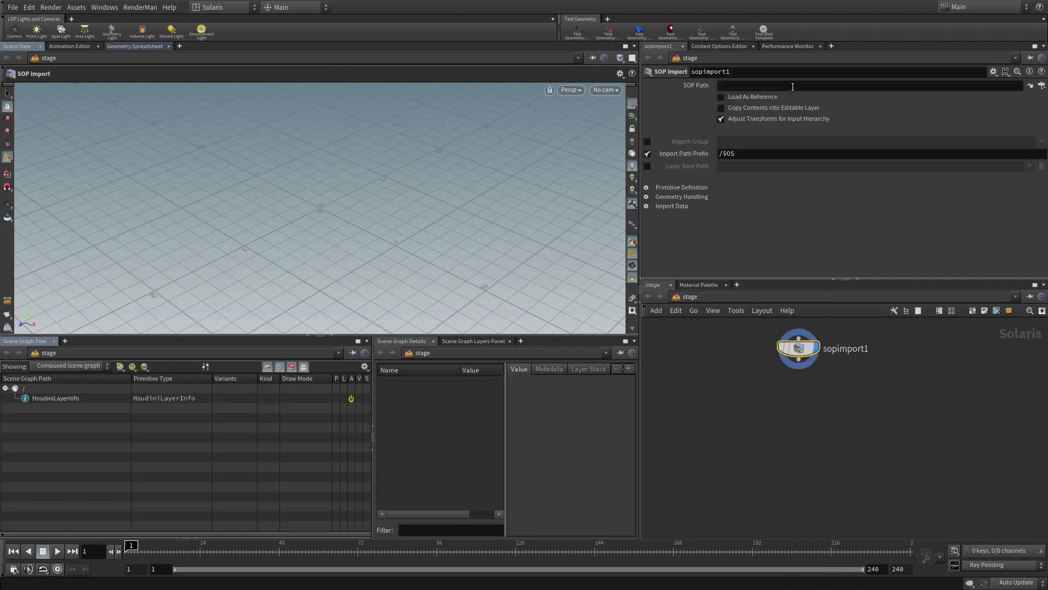
Point sopimport1's SOP Path to /obj/shipshape/output0 and frame the imported boat.
{"action": "left_click", "coordinate": [1042, 86]}
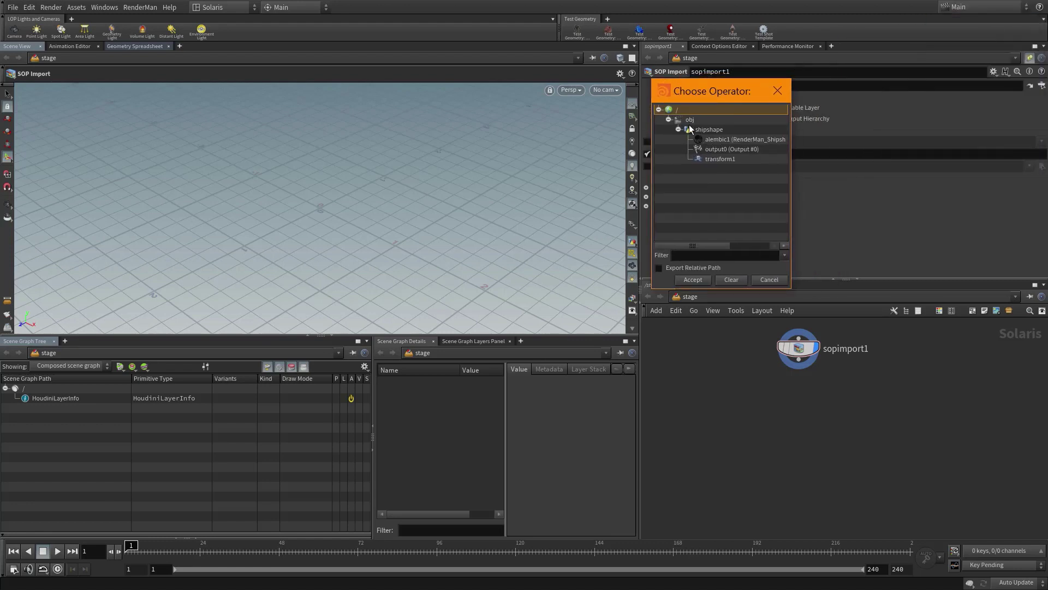
{"action": "left_click", "coordinate": [716, 150]}
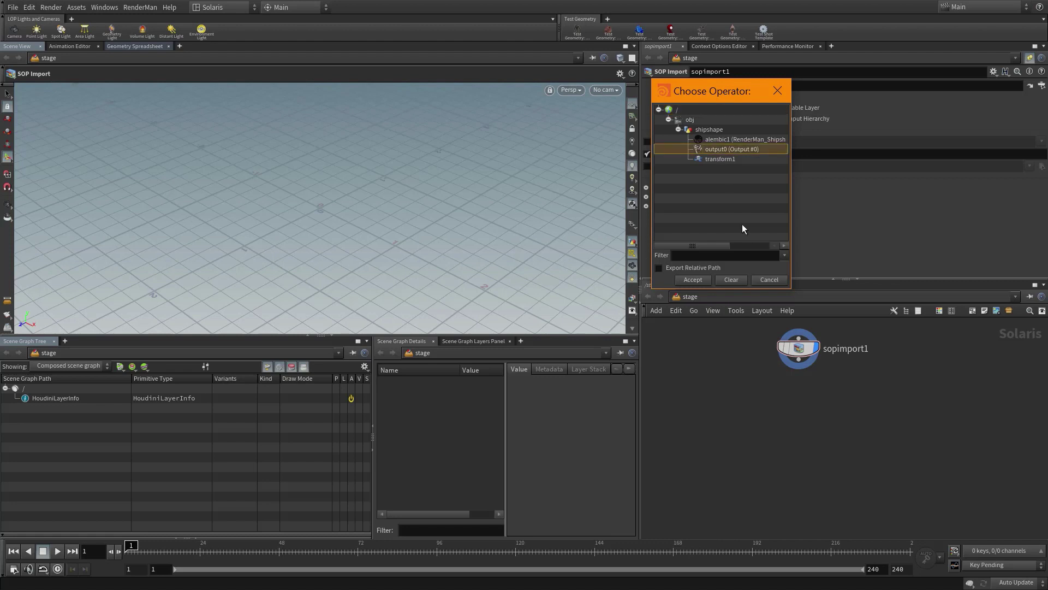
{"action": "left_click", "coordinate": [692, 280]}
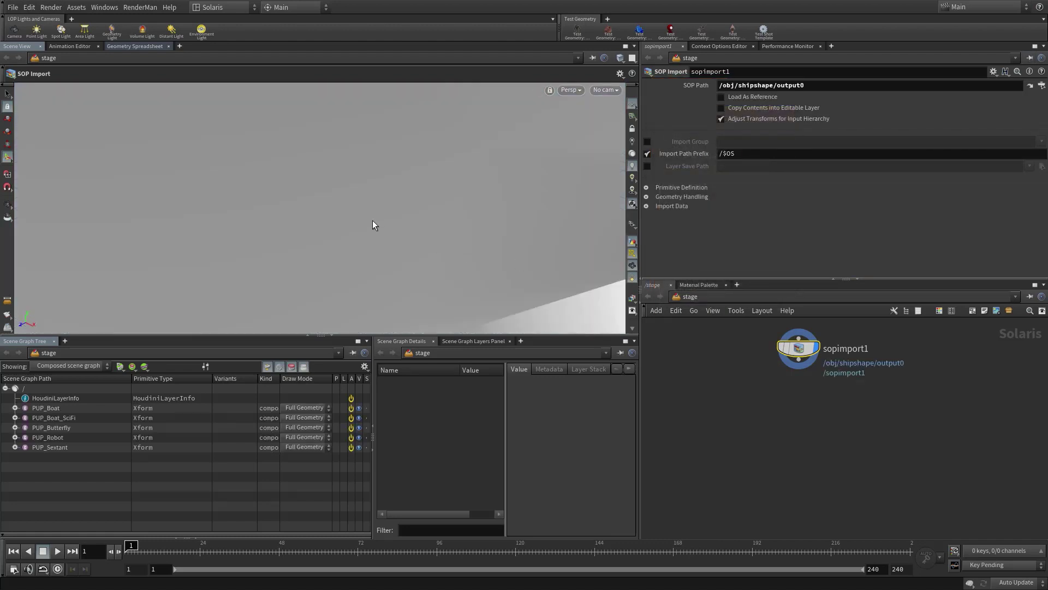
{"action": "key", "text": "Escape"}
{"action": "key", "text": "h"}
{"action": "left_click_drag", "start_coordinate": [404, 211], "coordinate": [360, 266]}
{"action": "key", "text": "Return"}
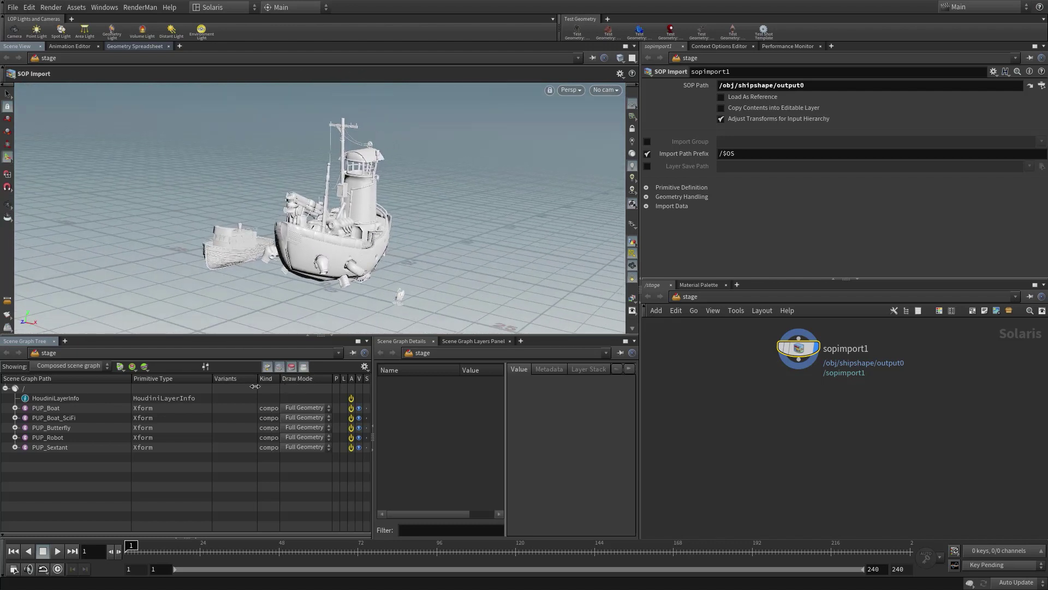
{"action": "left_click_drag", "start_coordinate": [257, 378], "coordinate": [243, 378]}
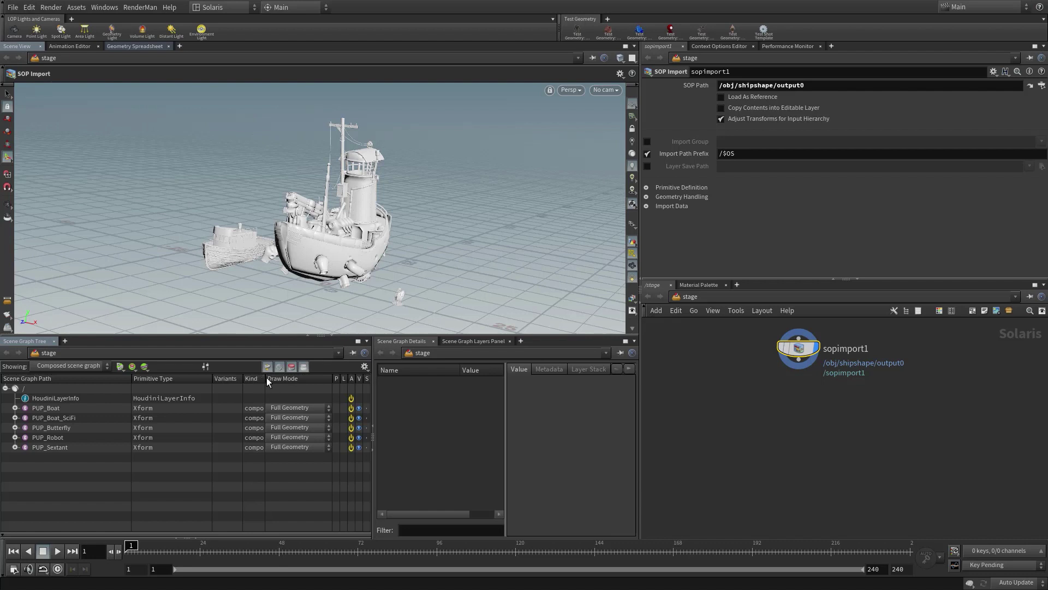
{"action": "left_click_drag", "start_coordinate": [265, 378], "coordinate": [291, 378]}
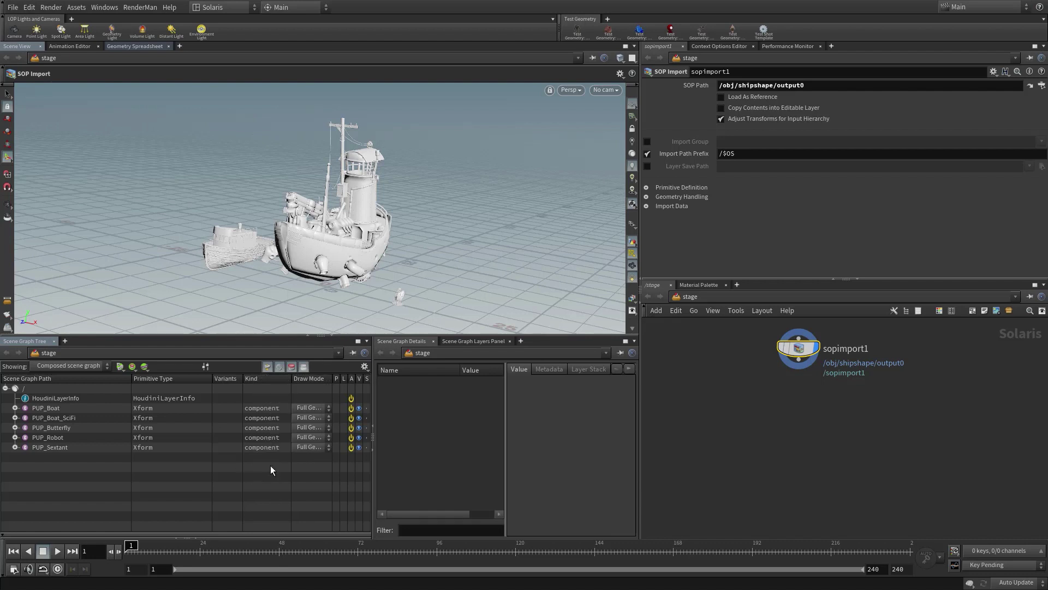